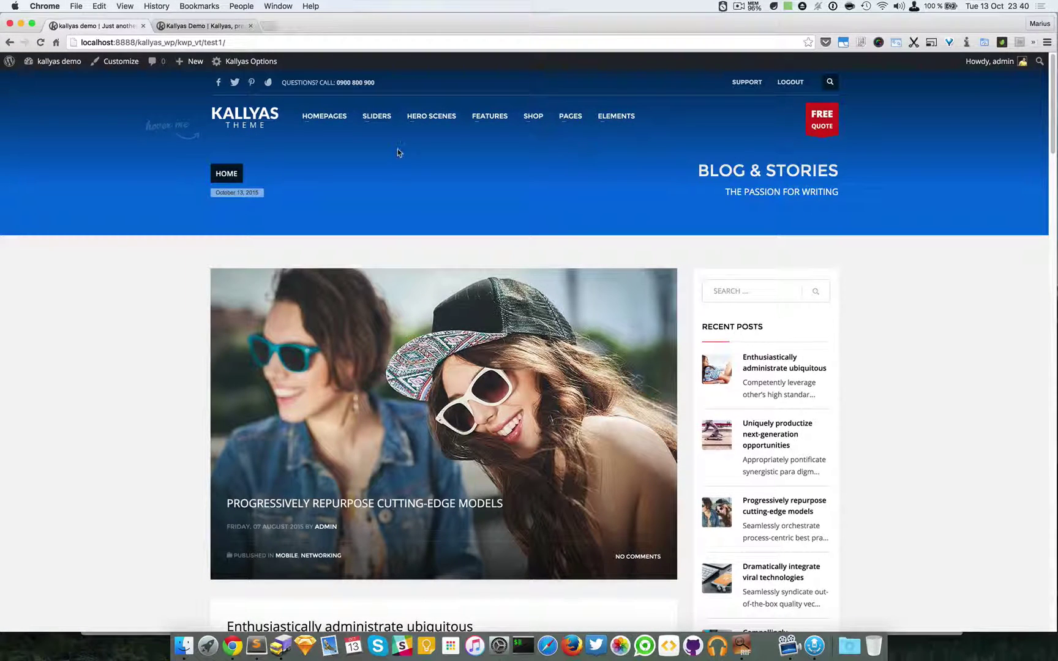
Bring up the SLIDERS mega-menu in the site navigation
mouse_move(376, 126)
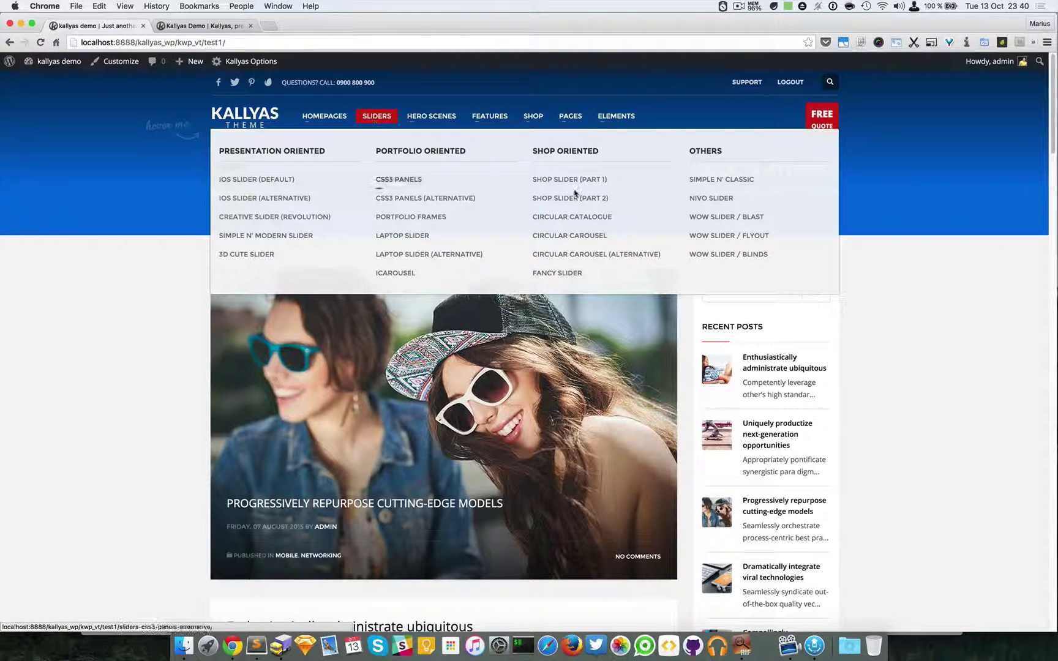
Open the Nivo Slider demo page and step through all four slides back to the first
click(710, 199)
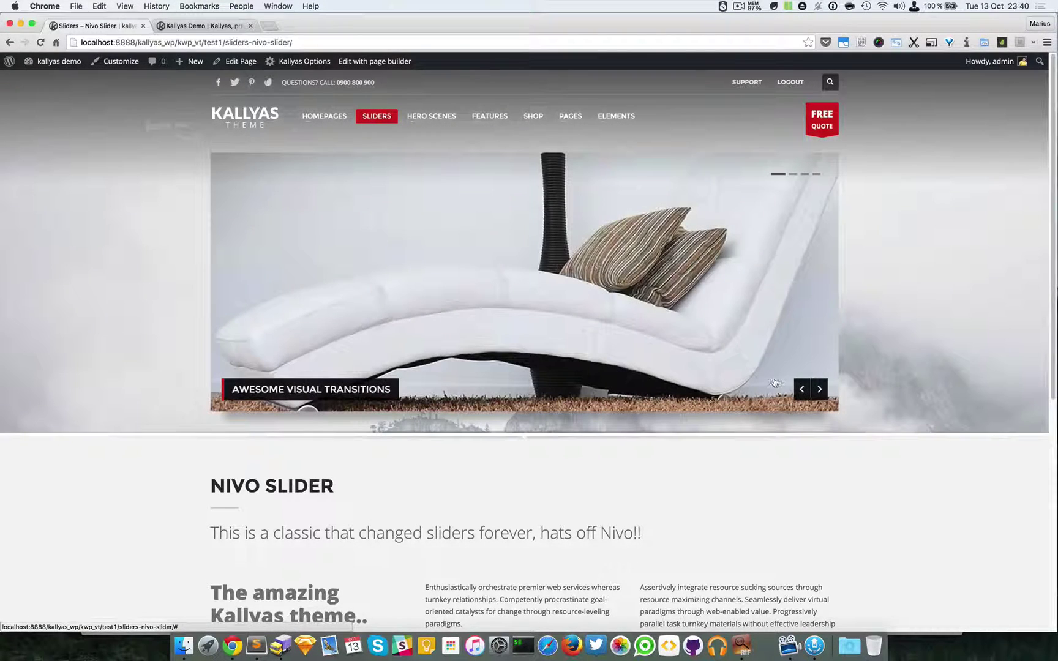
click(823, 392)
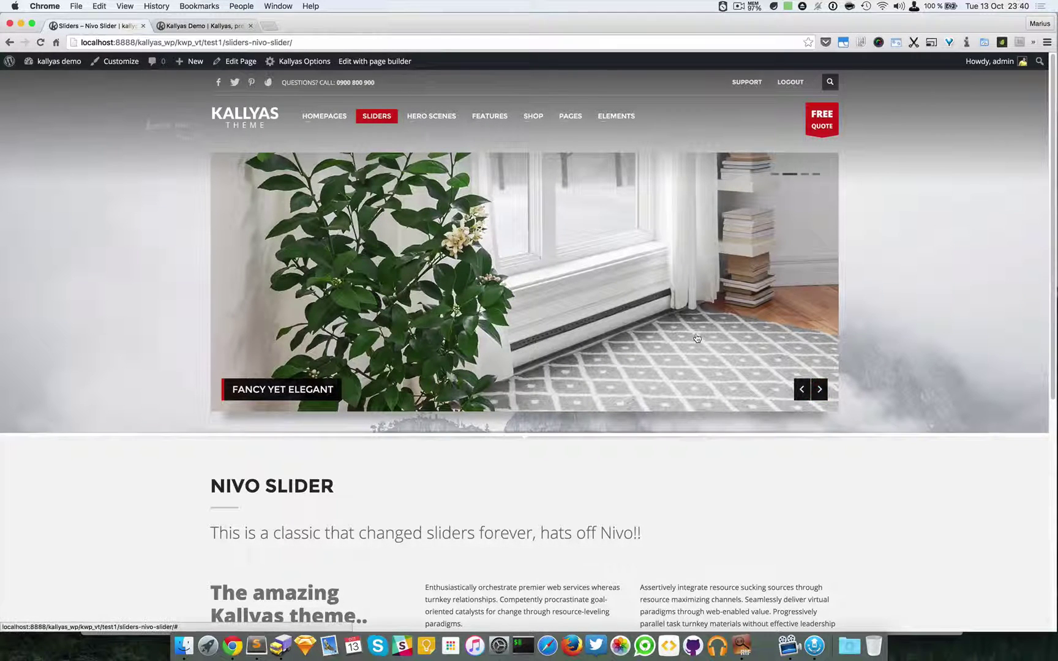
click(815, 391)
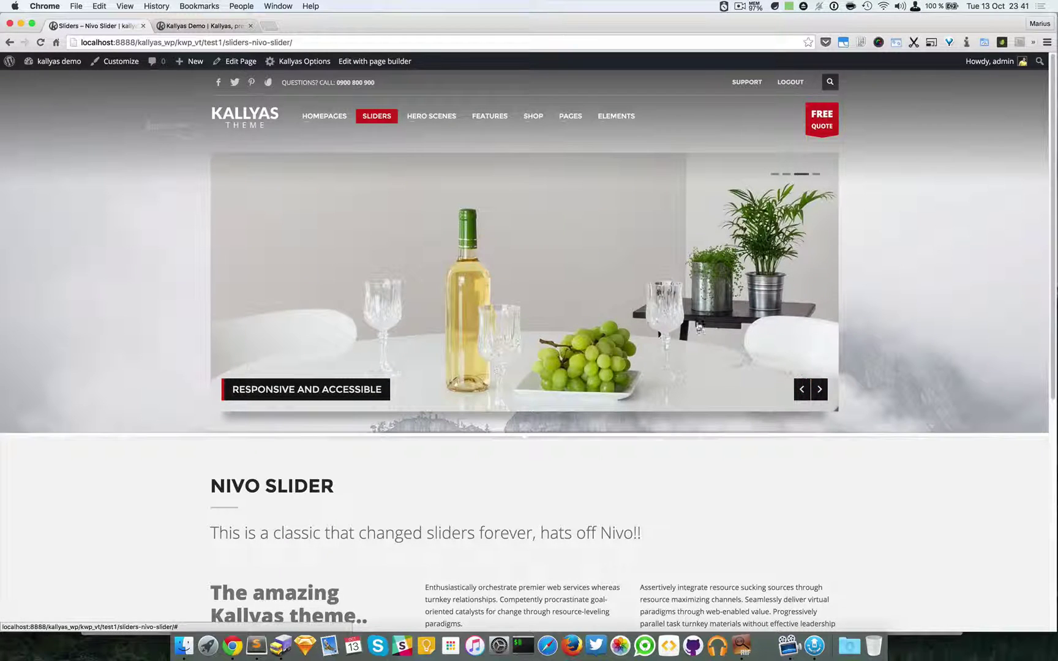
click(819, 391)
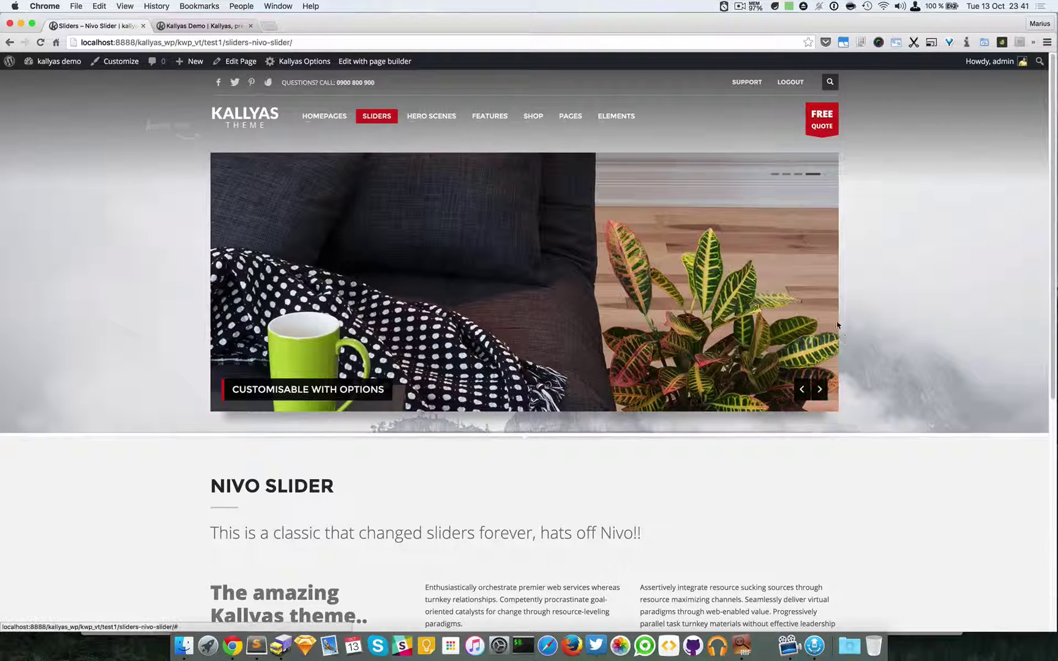
click(819, 389)
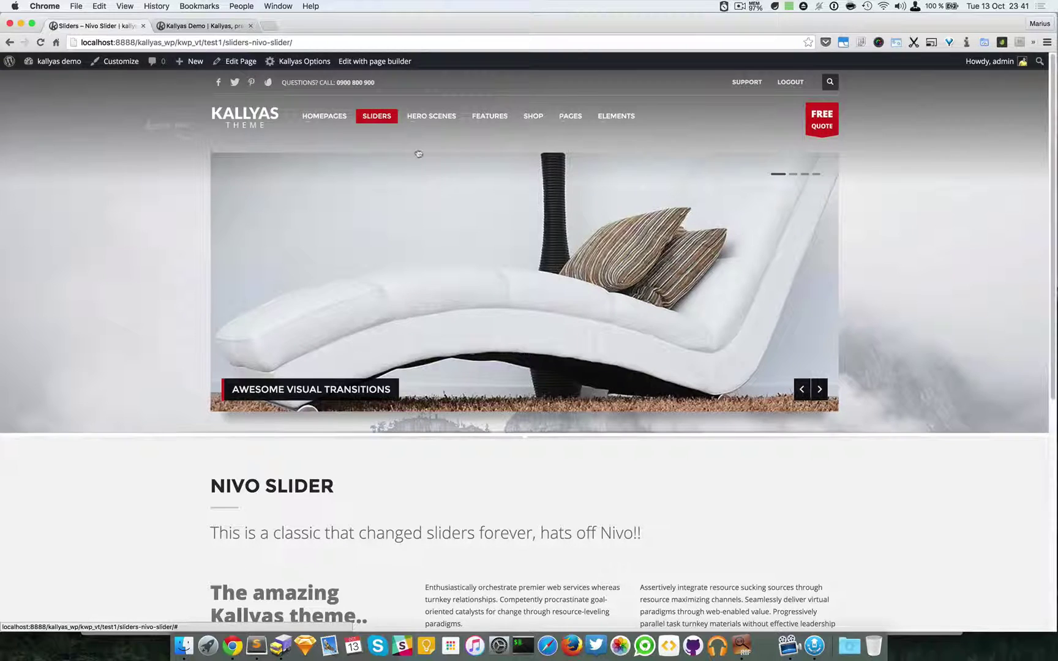
Cycle the slider again to the plant, wine and second slides
mouse_move(377, 116)
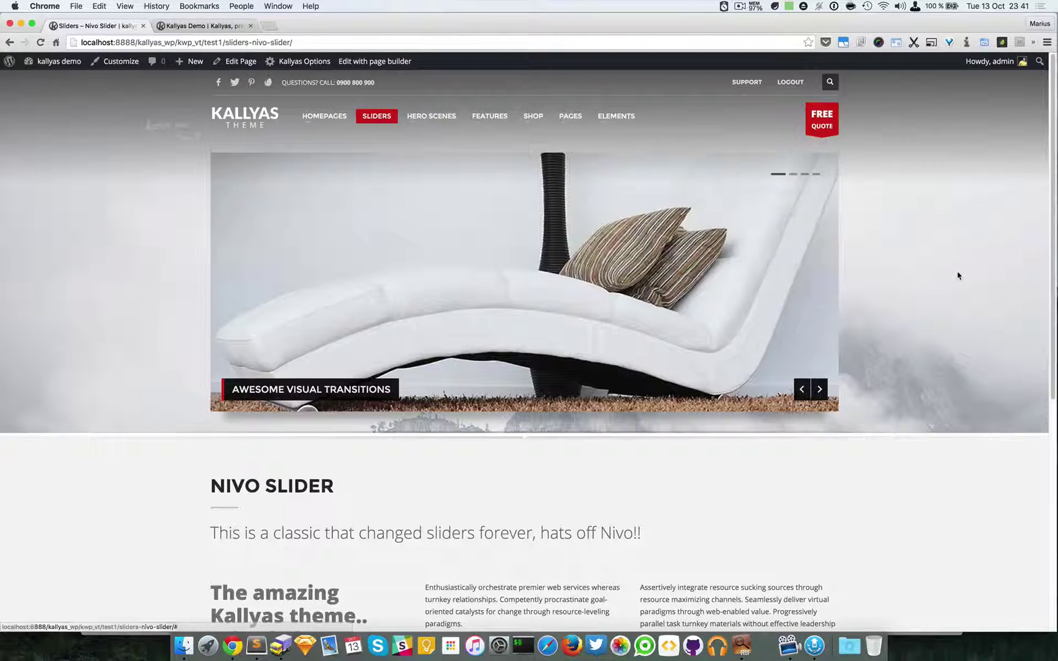
click(820, 390)
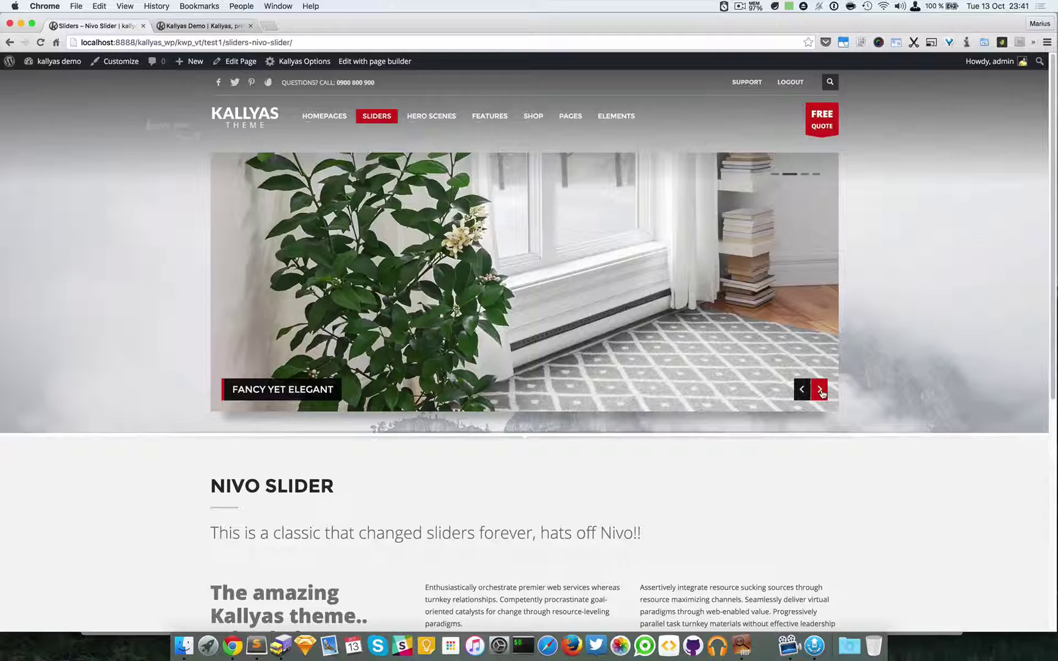
click(820, 390)
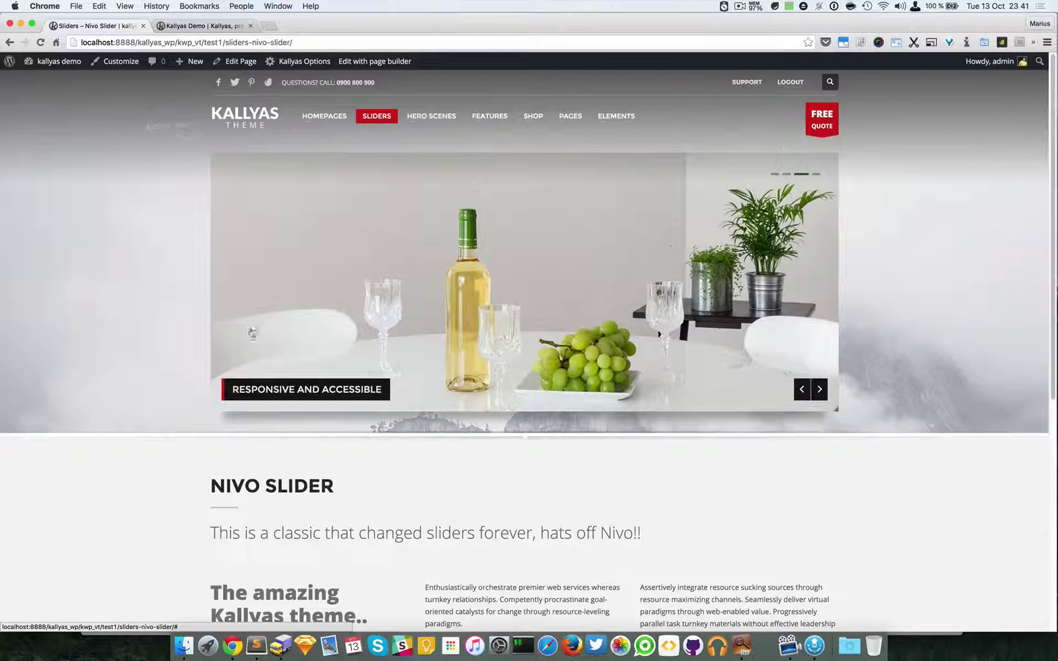
click(787, 175)
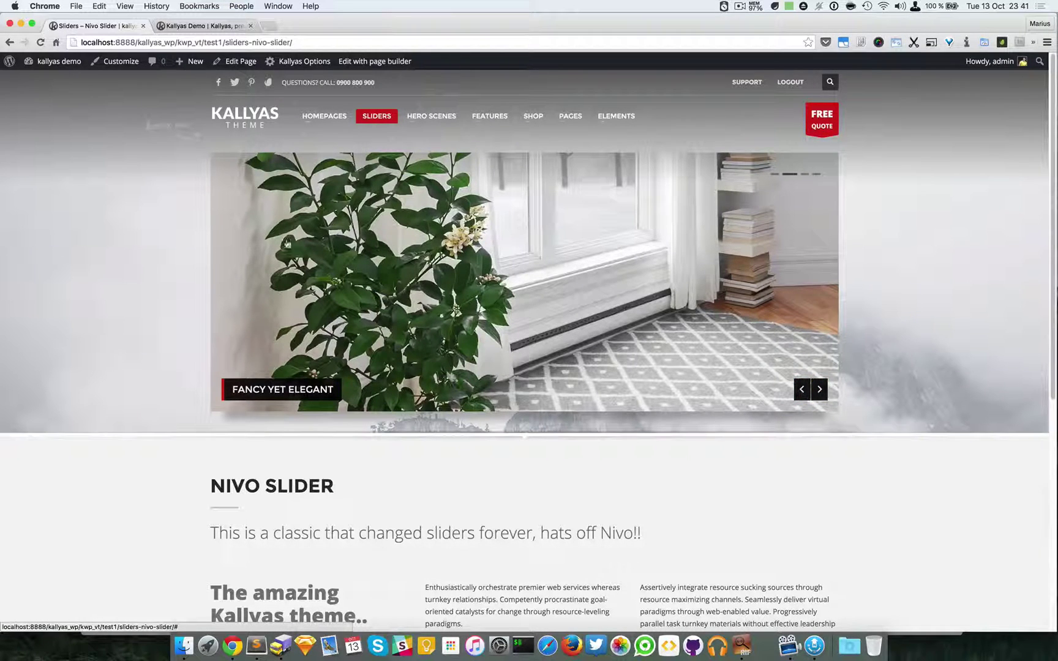
Load the Nivo Slider page in the Kallyas page builder's edit mode
click(363, 61)
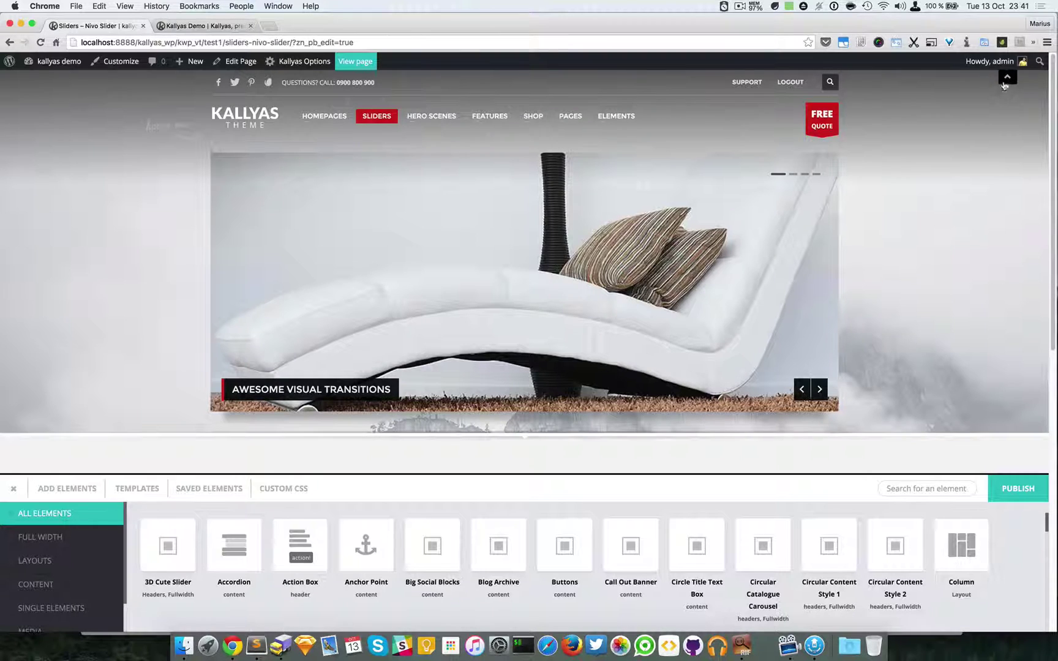
mouse_move(564, 86)
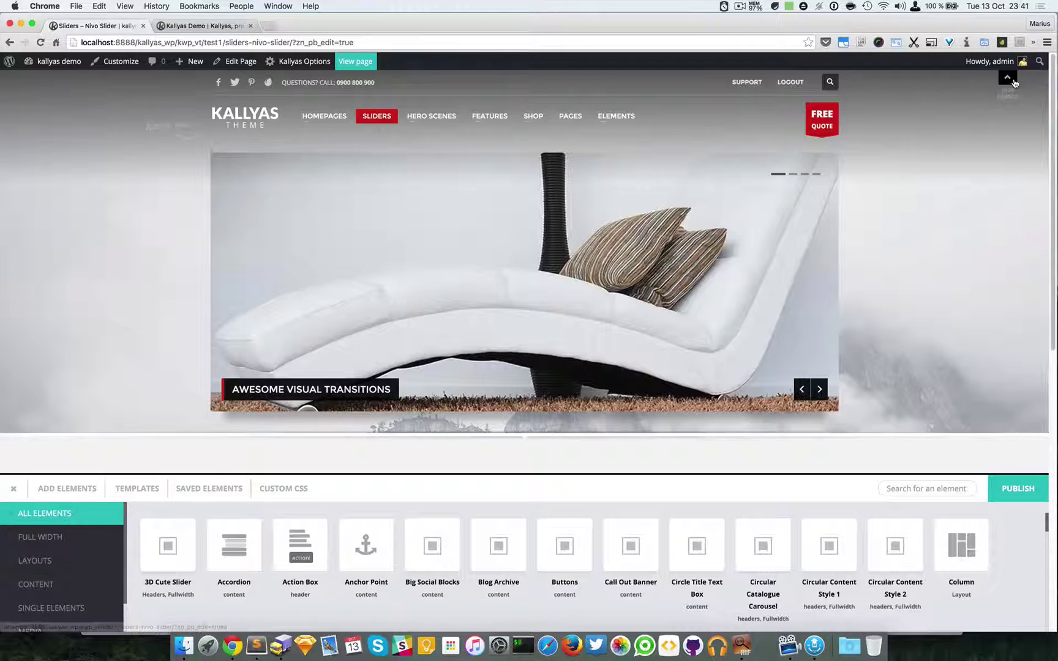
Hide the site header and open the Nivo slider's options, moving the dialog off the image
click(1009, 79)
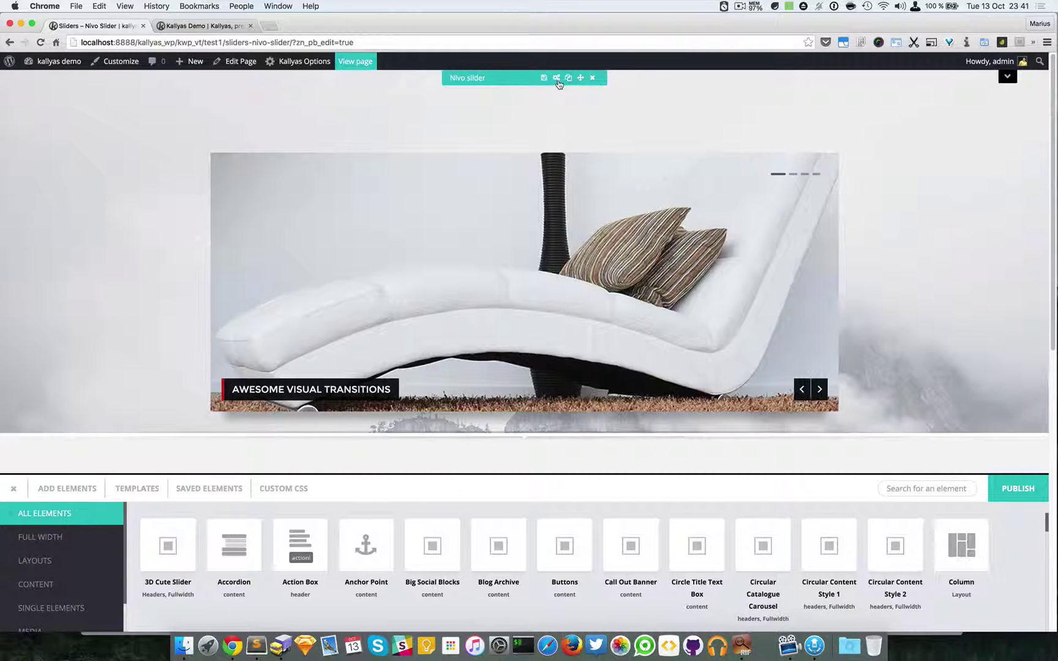
click(557, 78)
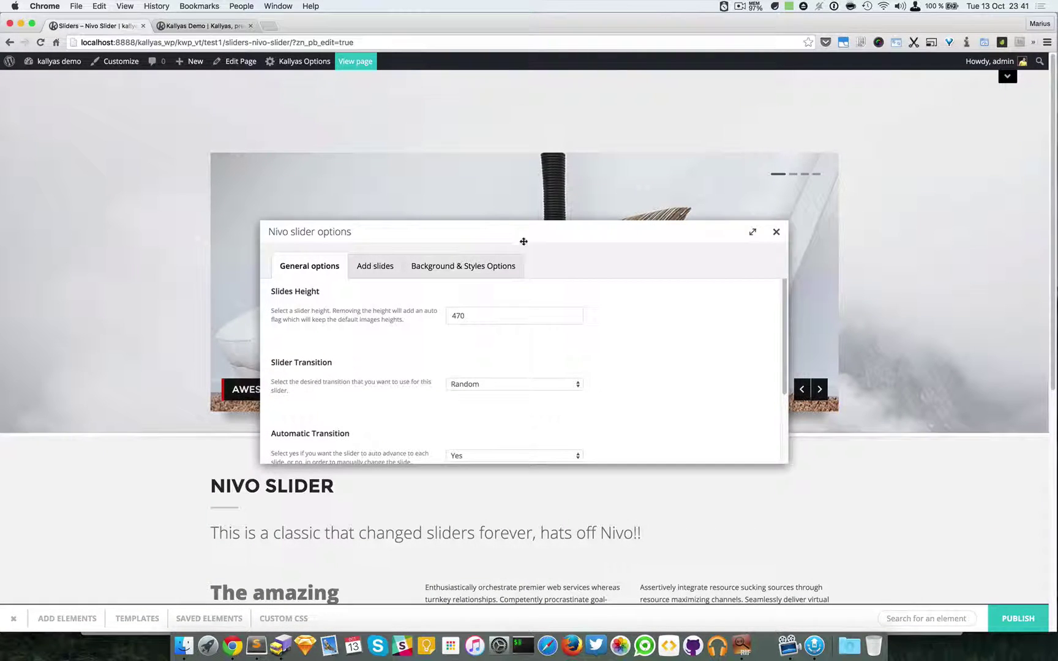
drag(523, 241, 745, 333)
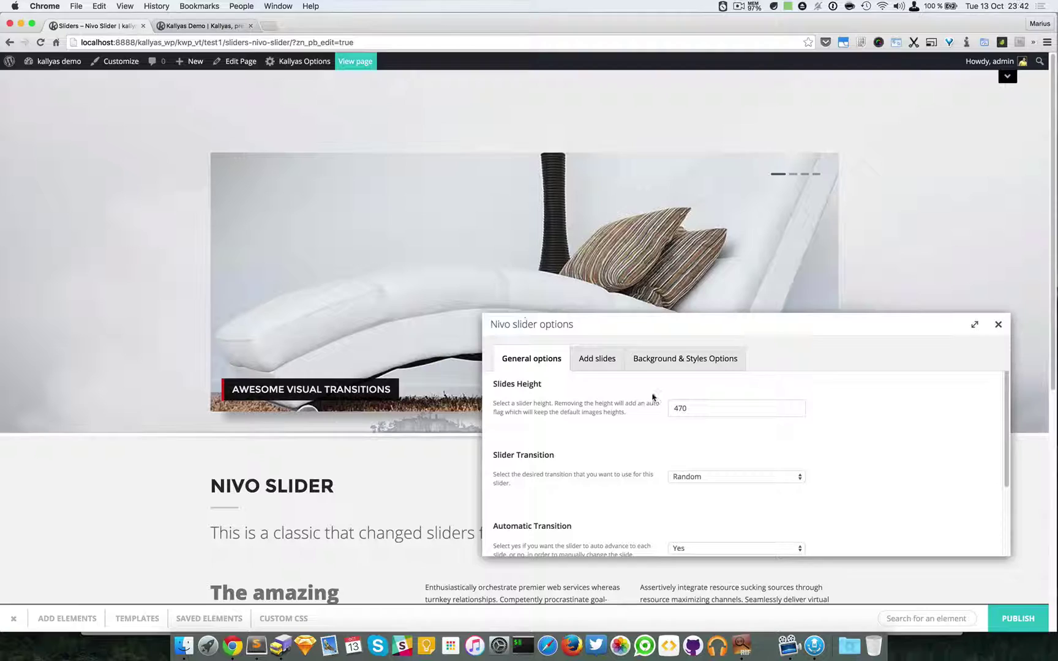
scroll(723, 407, down, 1)
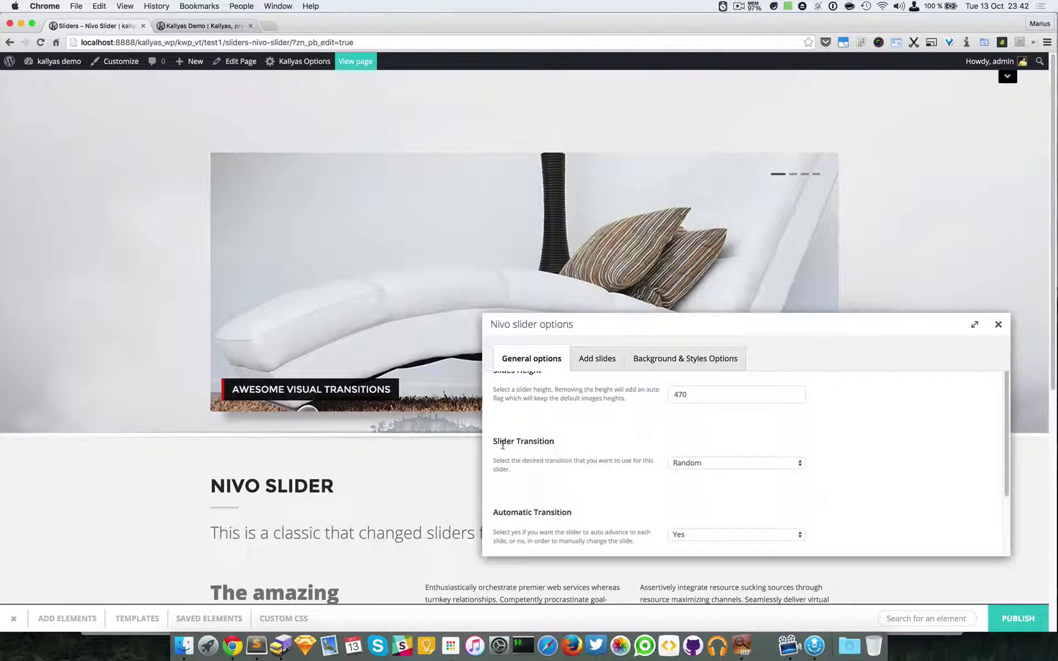
click(700, 468)
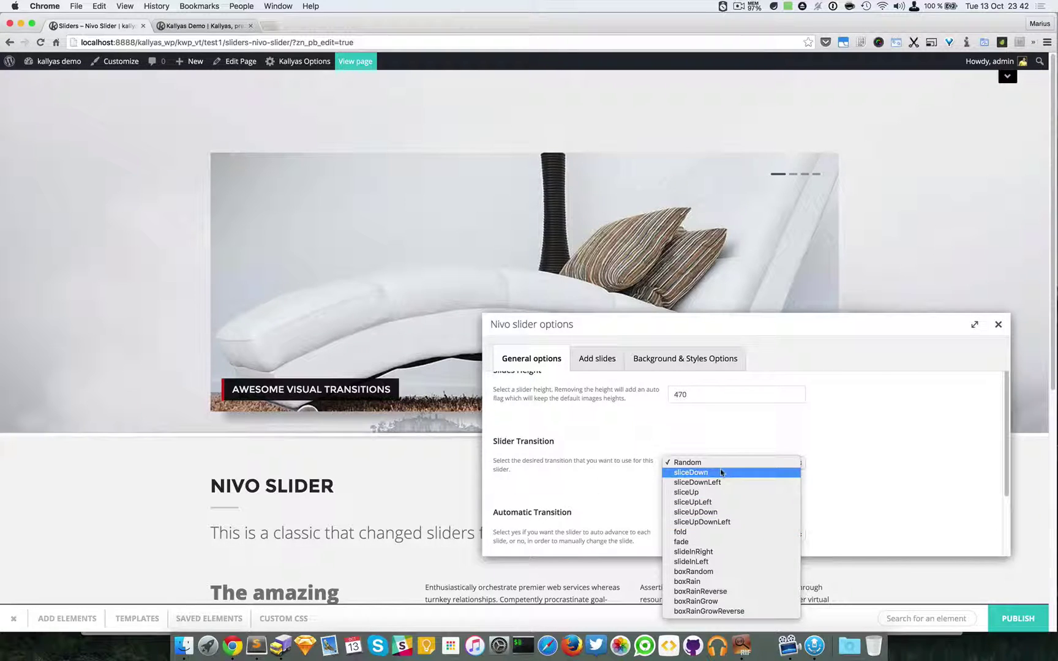
click(520, 449)
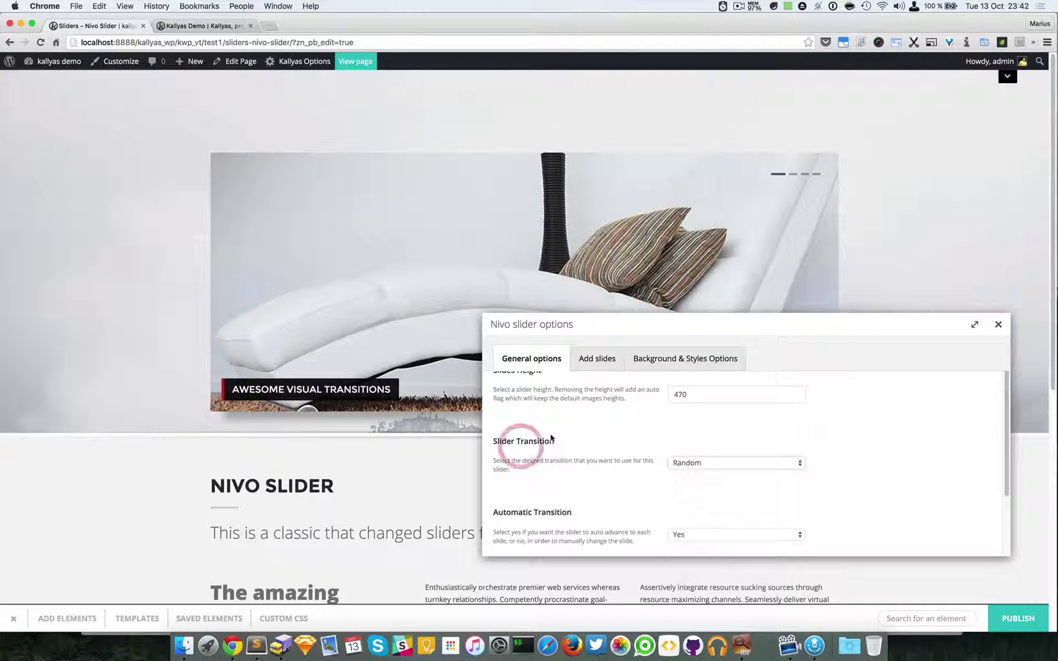
click(709, 466)
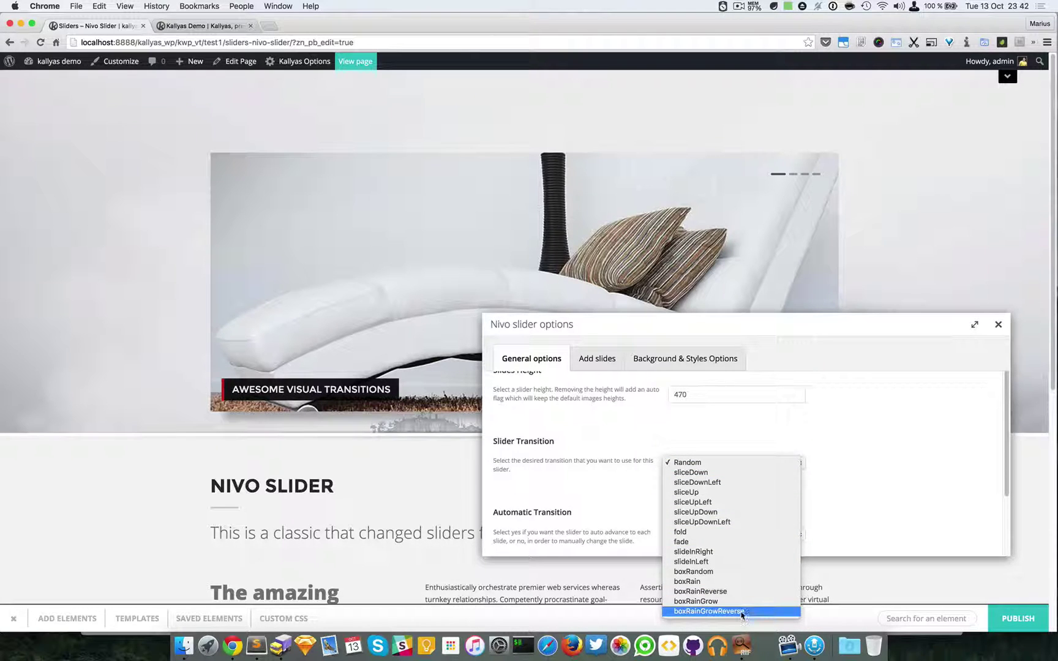
click(751, 429)
click(745, 463)
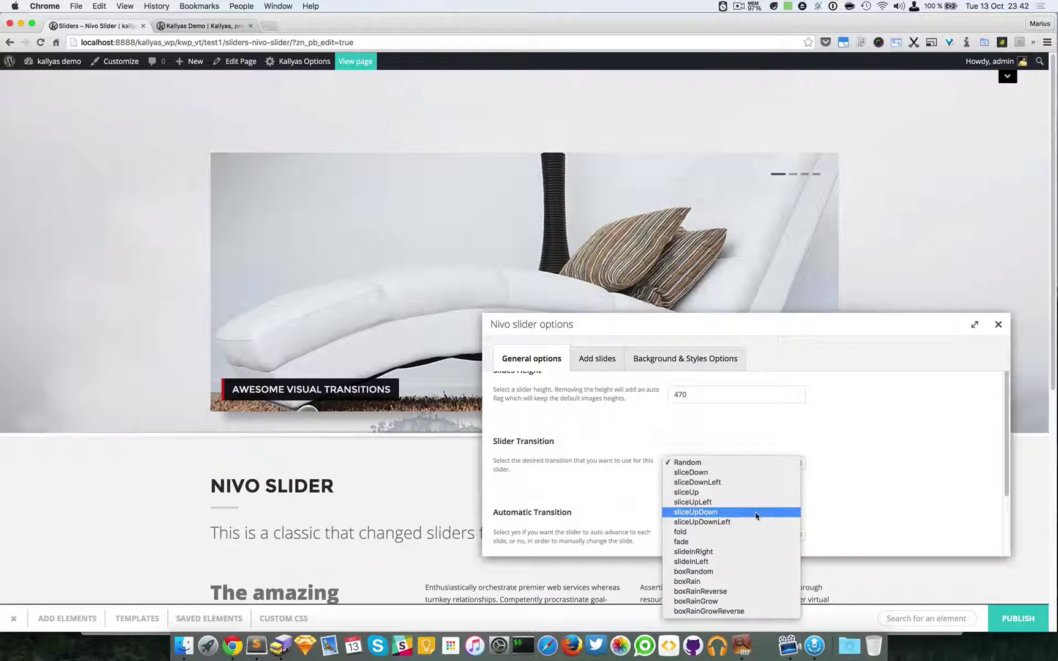
click(863, 485)
Keep automatic transition on Yes and set the slider pause time to 6000
scroll(840, 456, down, 3)
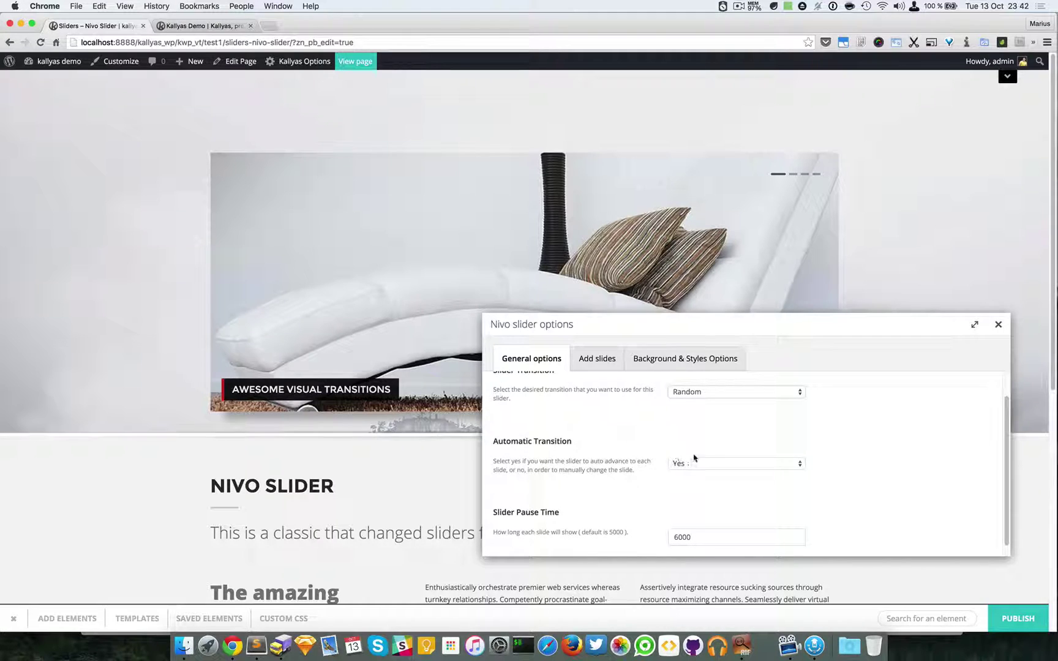
click(710, 463)
click(738, 464)
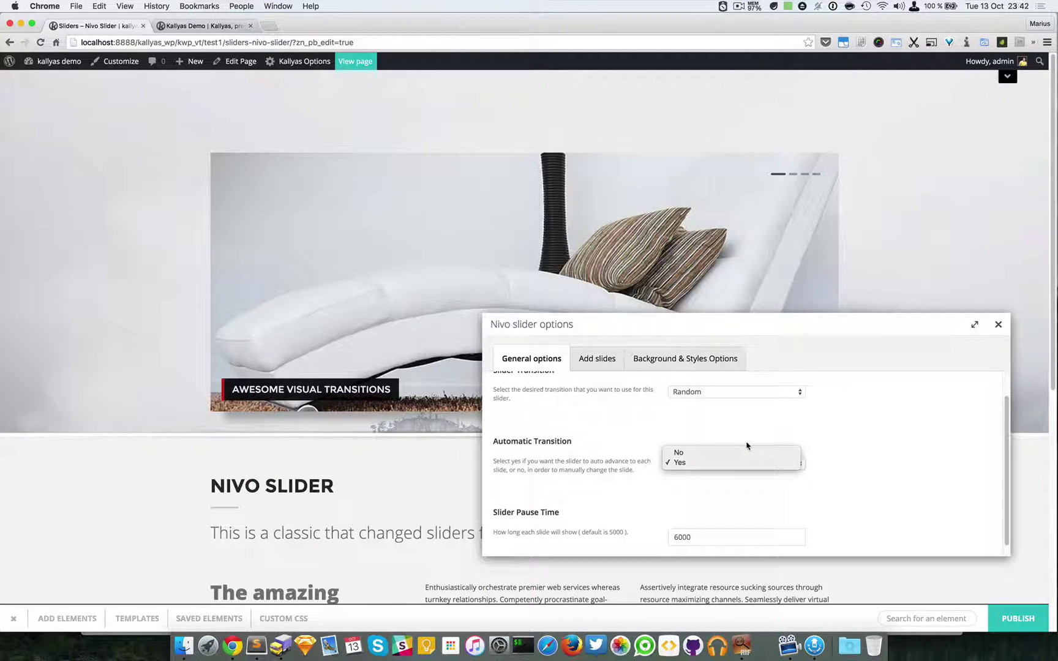
click(747, 438)
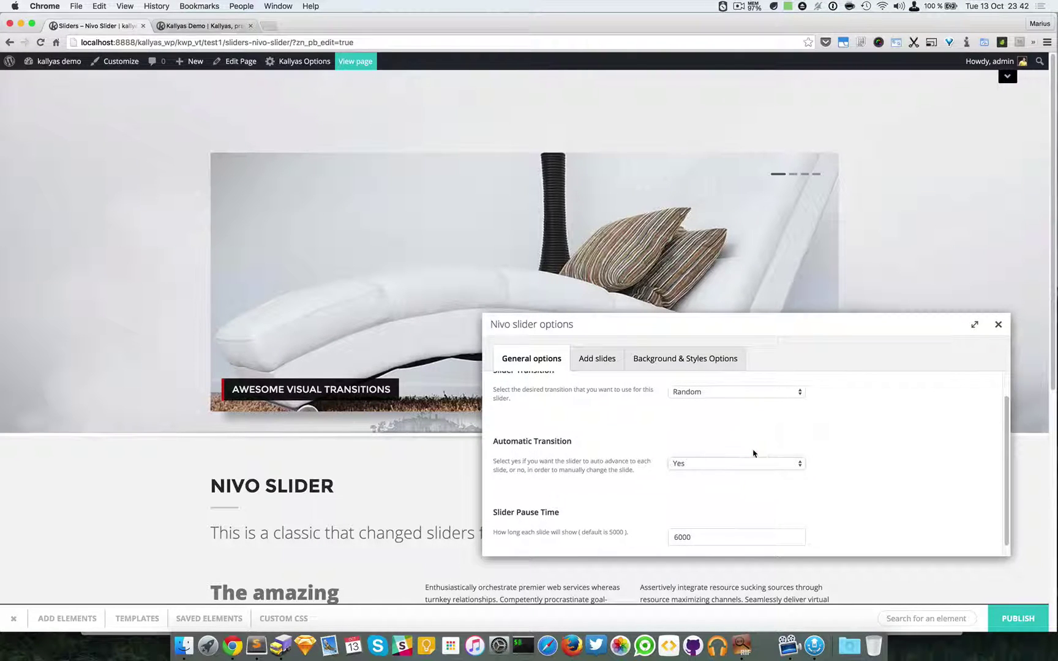
scroll(753, 450, down, 1)
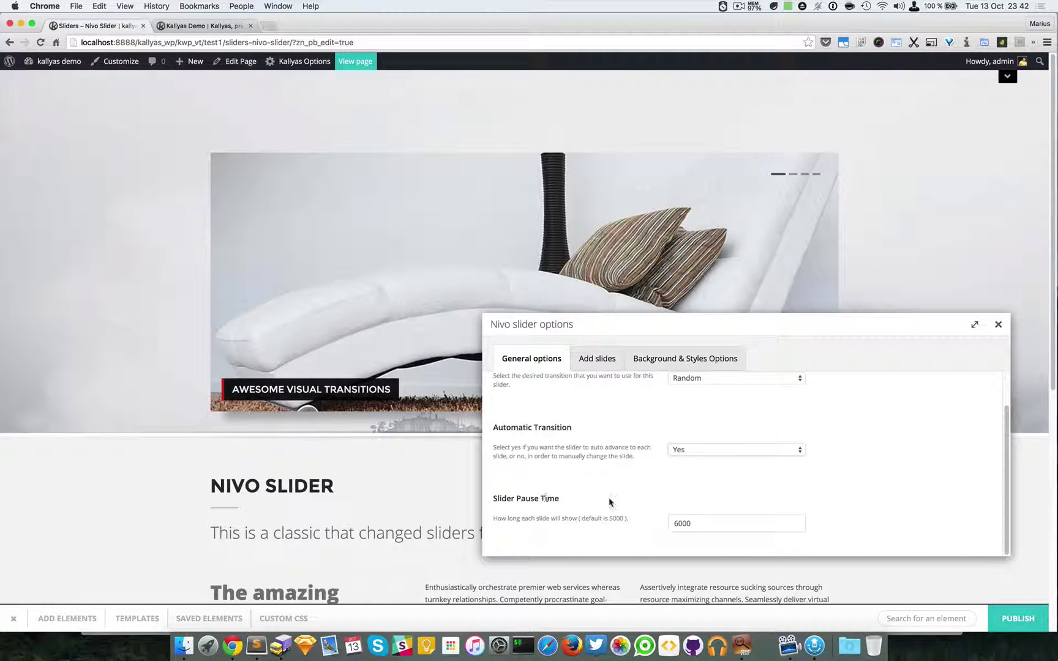
click(687, 522)
double_click(613, 518)
double_click(675, 524)
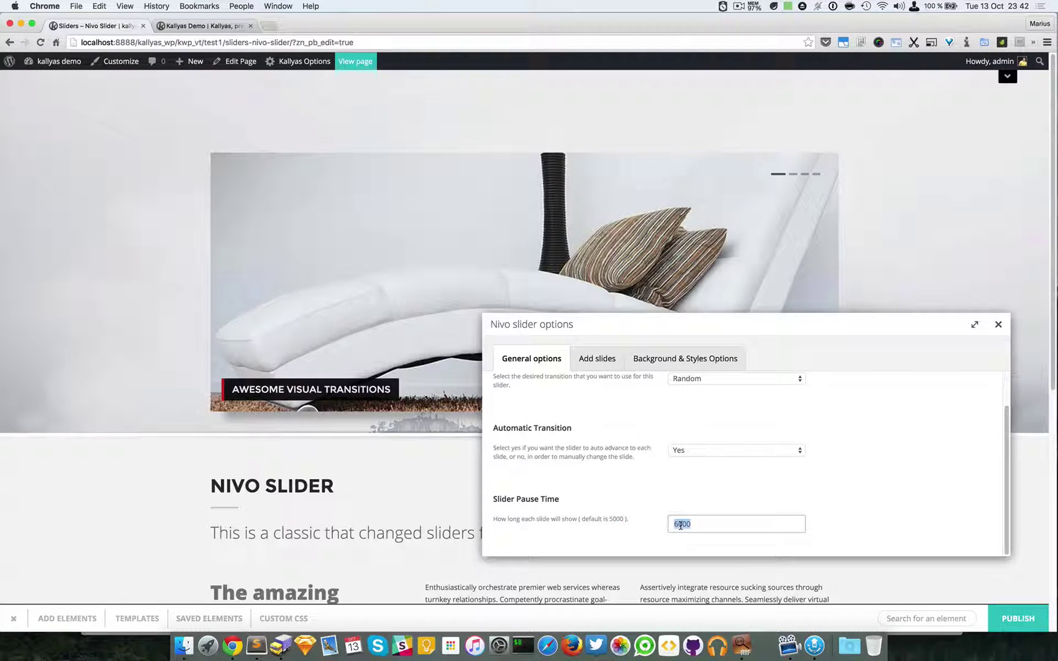
click(680, 524)
double_click(676, 524)
text(6000)
scroll(742, 524, up, 4)
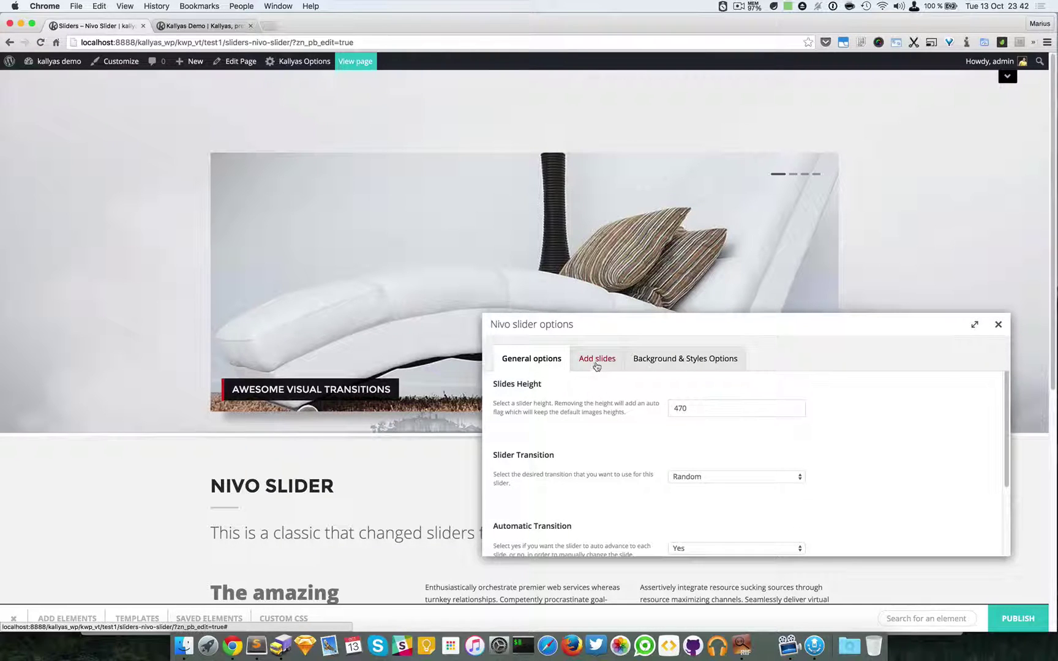
Show the Background & Styles options and review the Lifted shadow and background settings
click(650, 360)
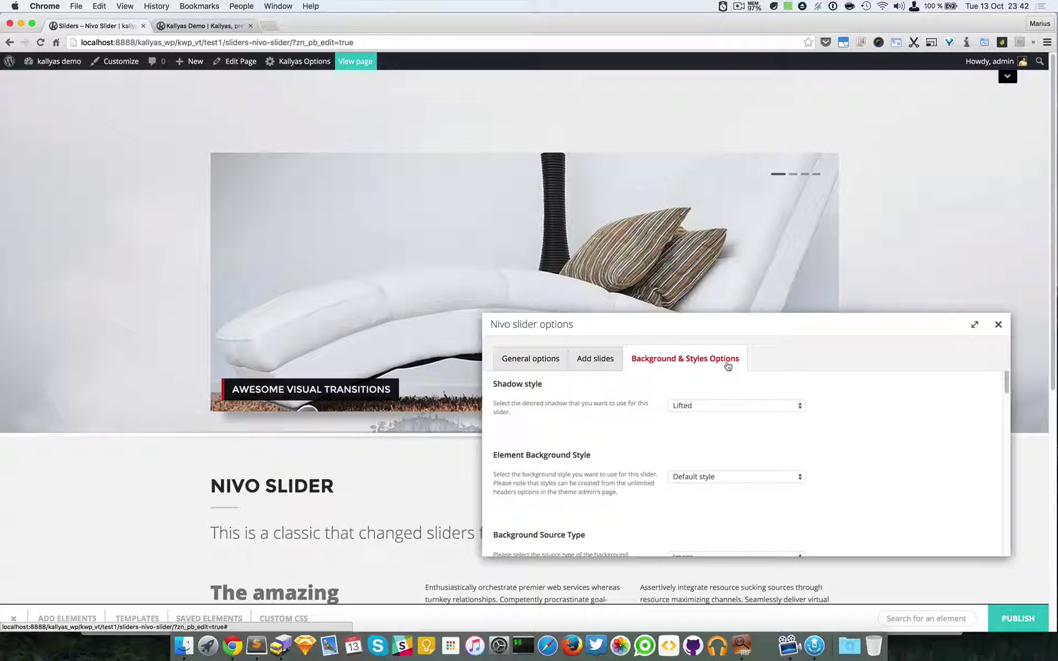
drag(794, 324, 792, 352)
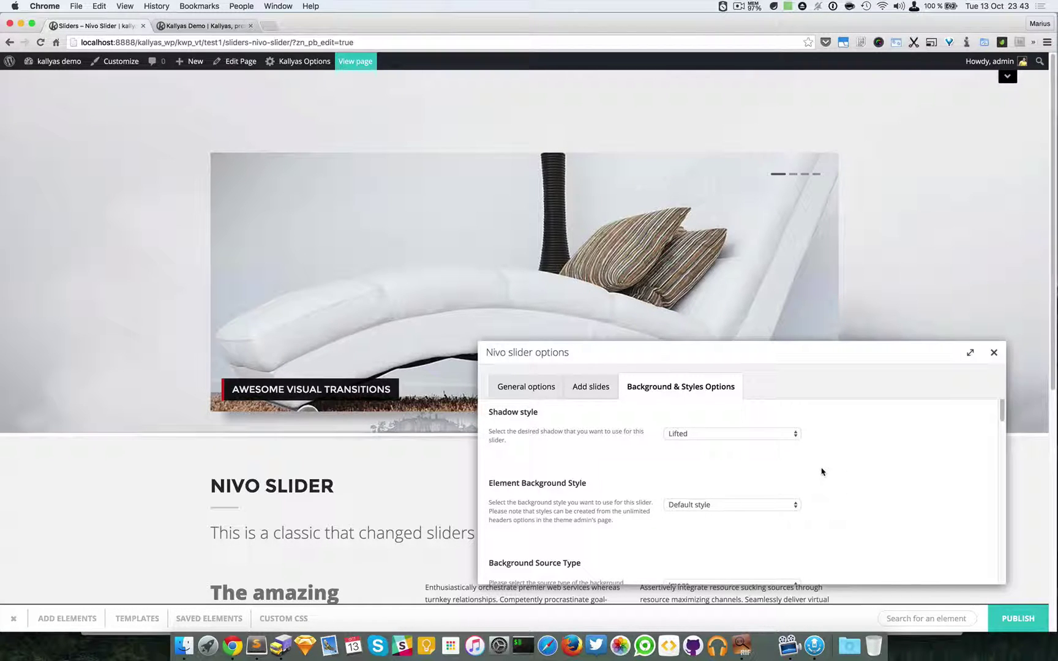
scroll(614, 482, down, 3)
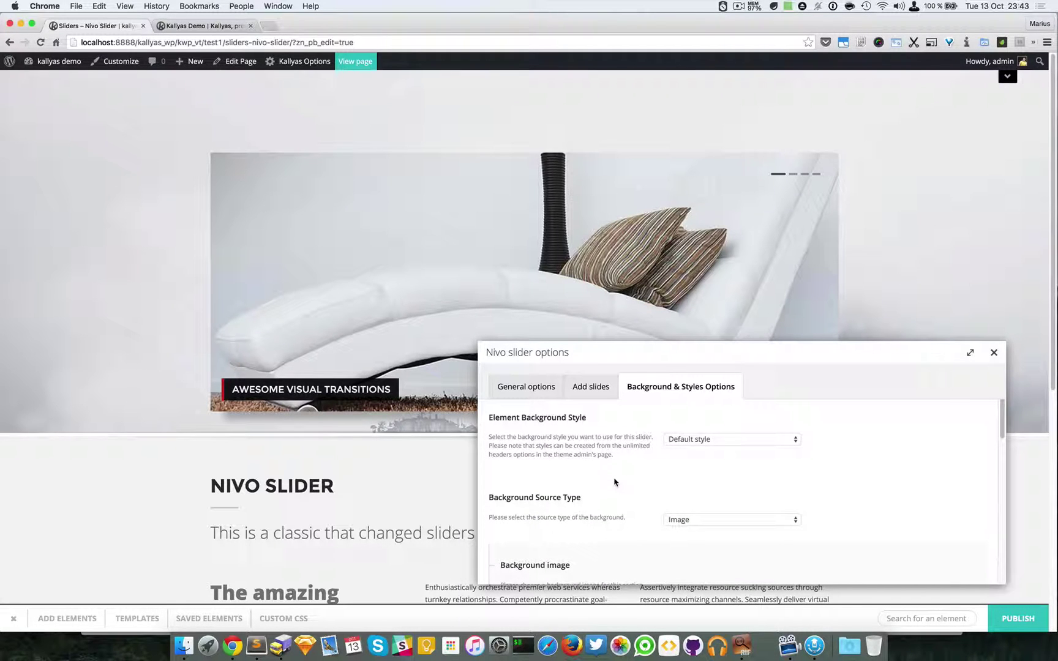
scroll(615, 482, down, 2)
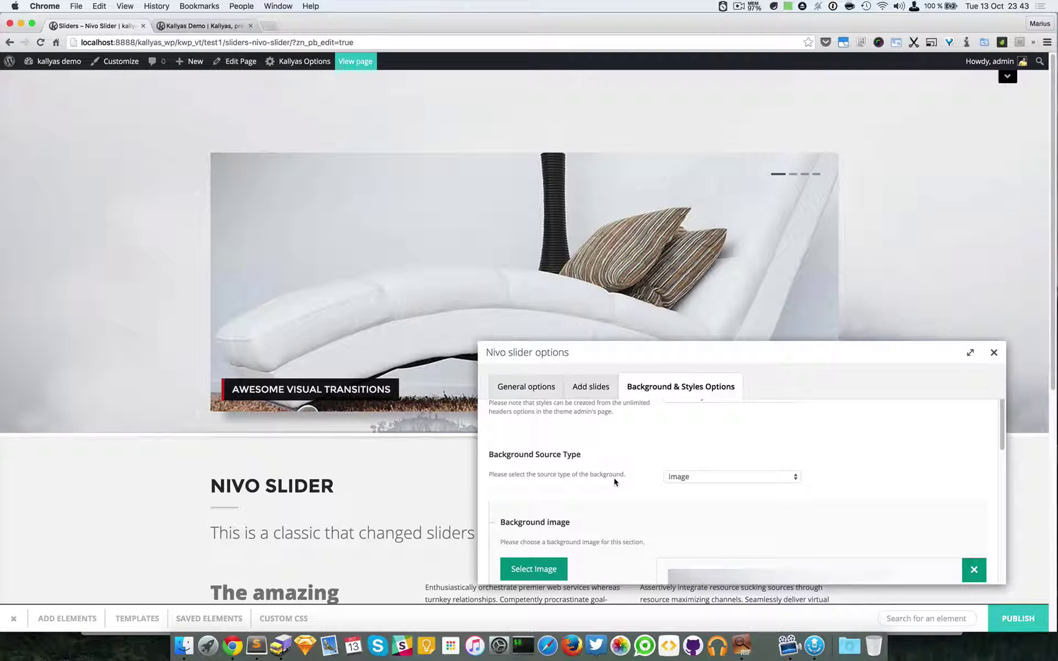
scroll(615, 483, up, 5)
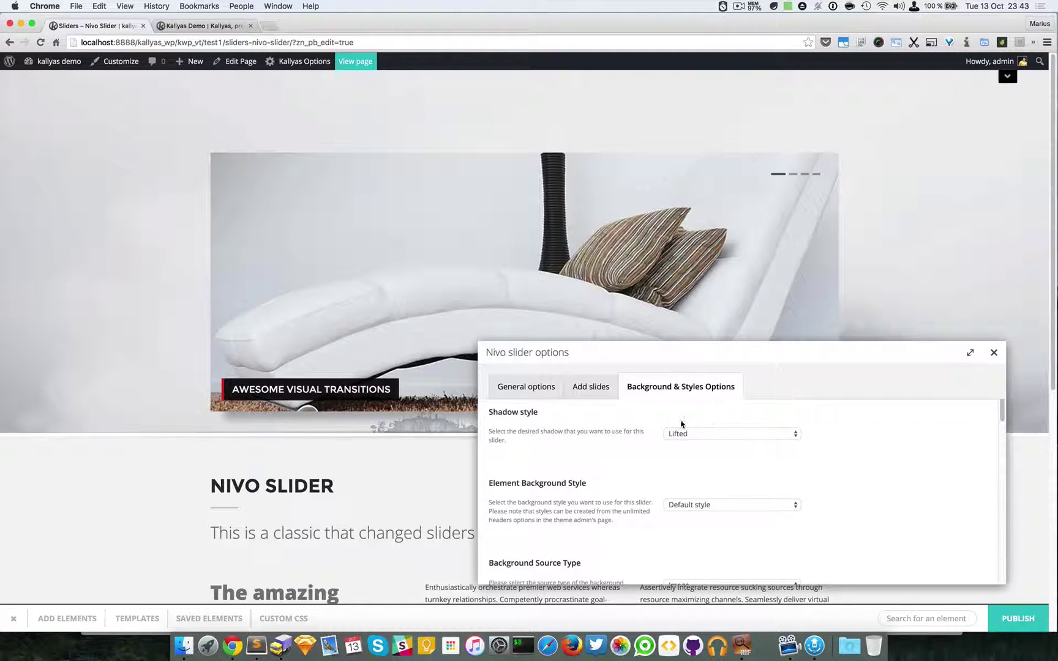
Change the Nivo slider's shadow style to No Shadow and close its options
click(706, 433)
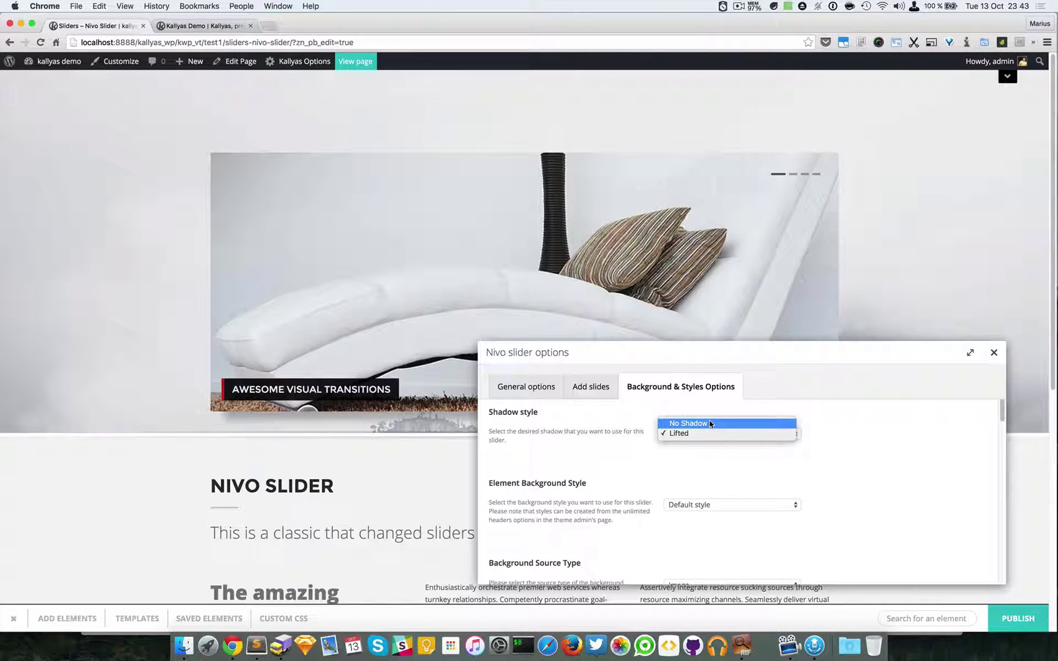
drag(591, 350, 634, 490)
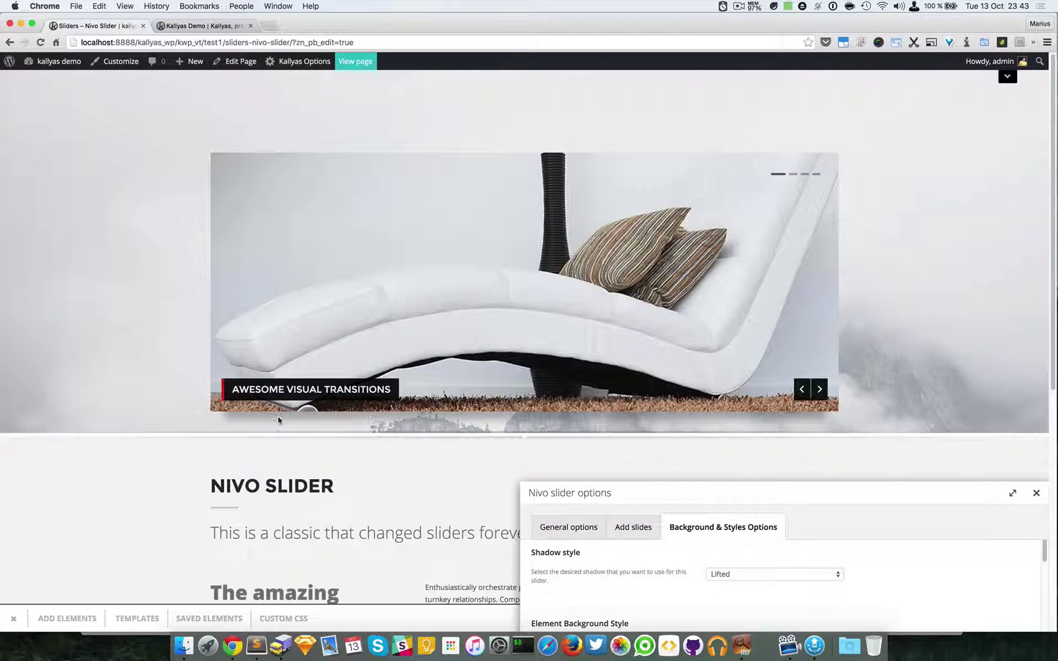
click(804, 575)
click(797, 565)
click(1036, 493)
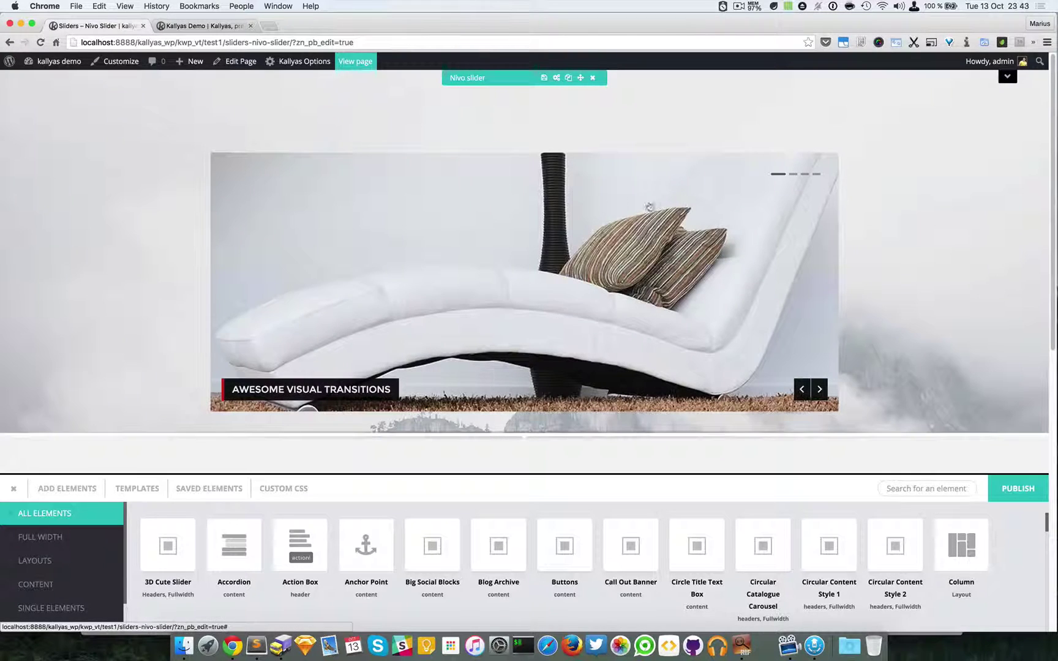
Reopen the slider options on the Add slides tab and drag the first slide lower
click(559, 78)
click(361, 269)
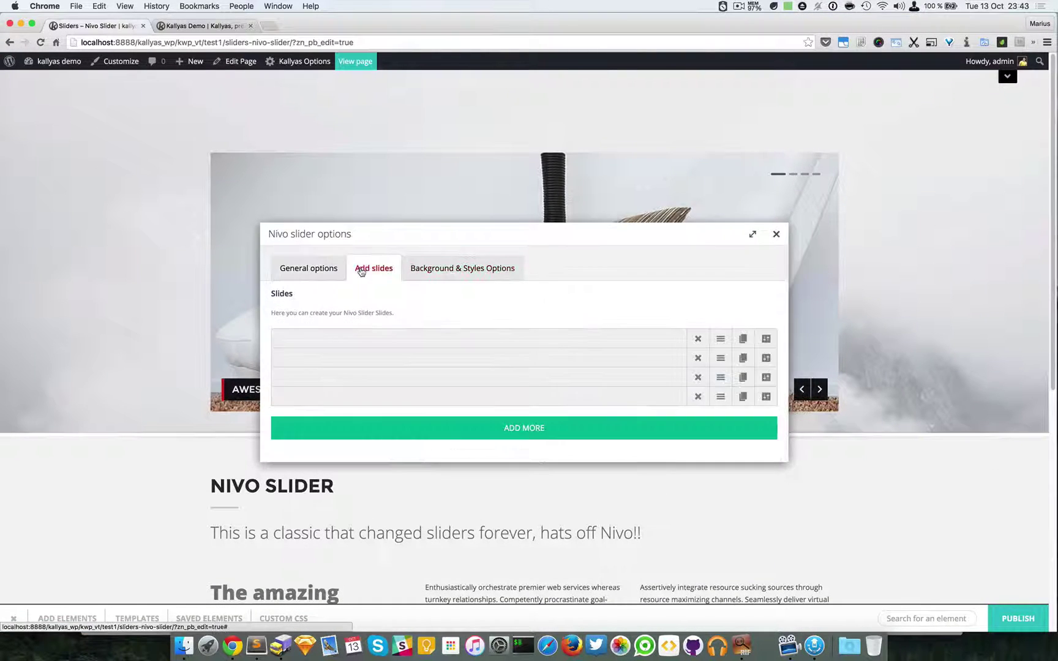
drag(404, 234, 607, 339)
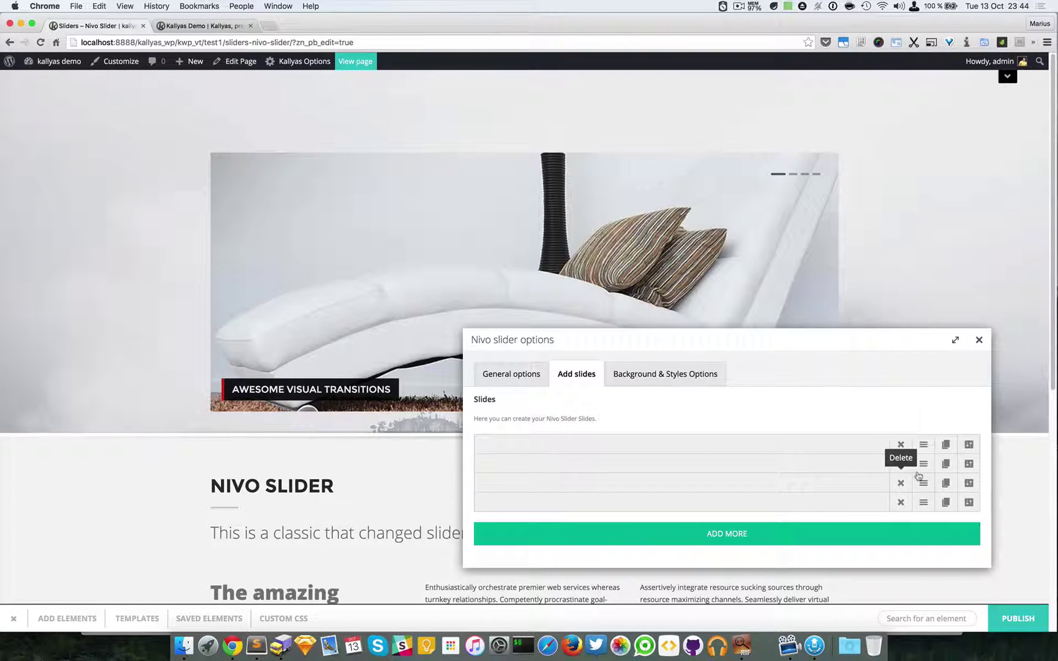
mouse_move(923, 445)
mouse_down()
mouse_move(926, 474)
mouse_move(925, 443)
mouse_up()
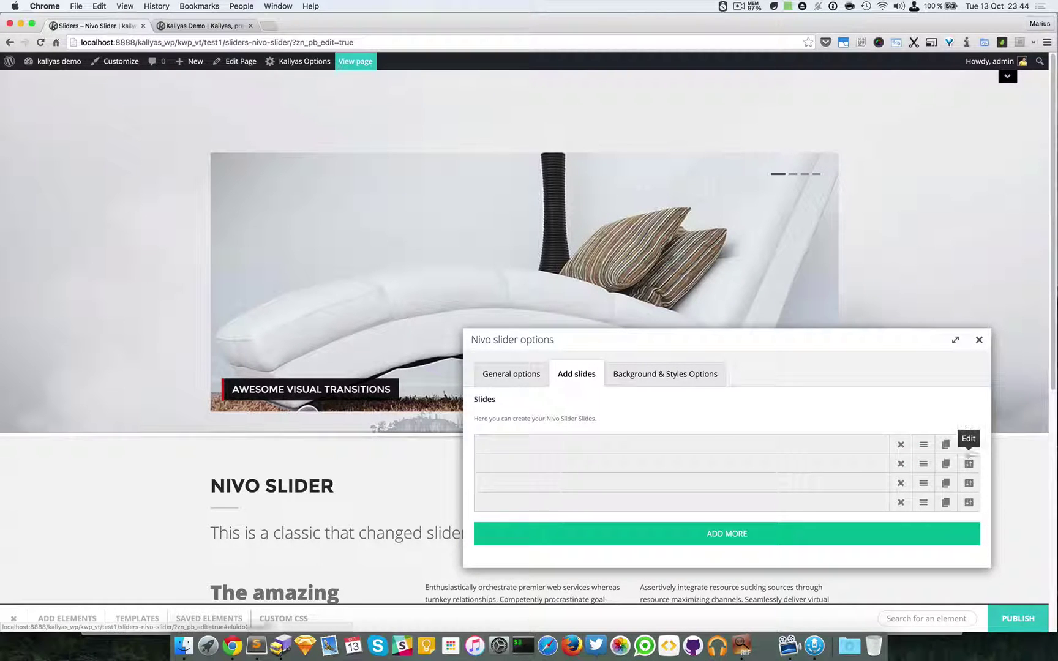
Review the FANCY YET ELEGANT slide's image, title and slide link, then close it
click(968, 444)
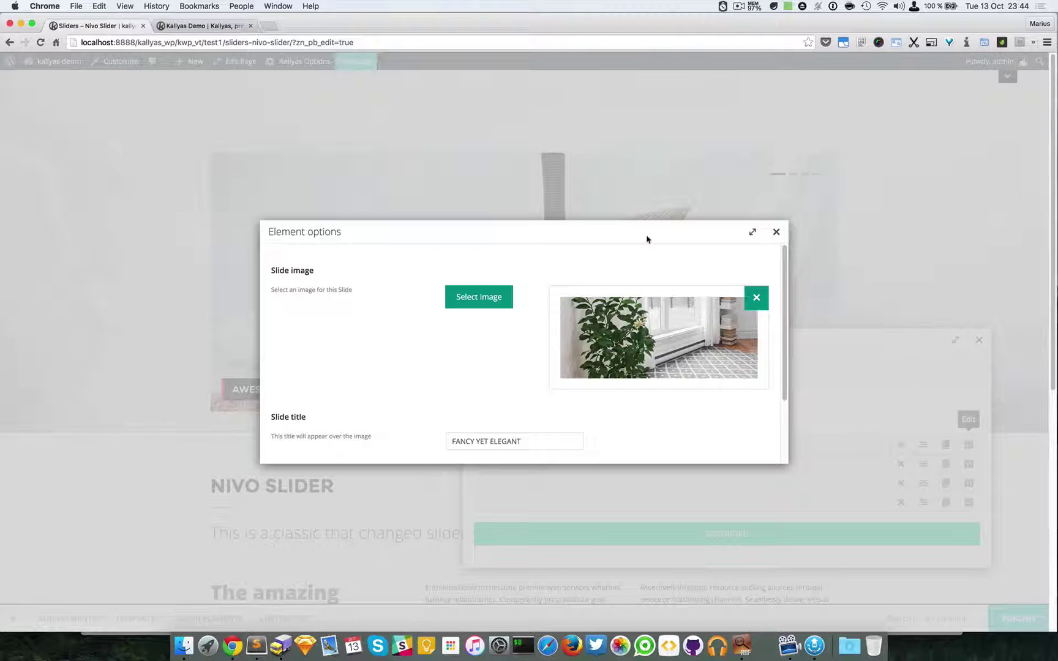
drag(645, 229, 846, 290)
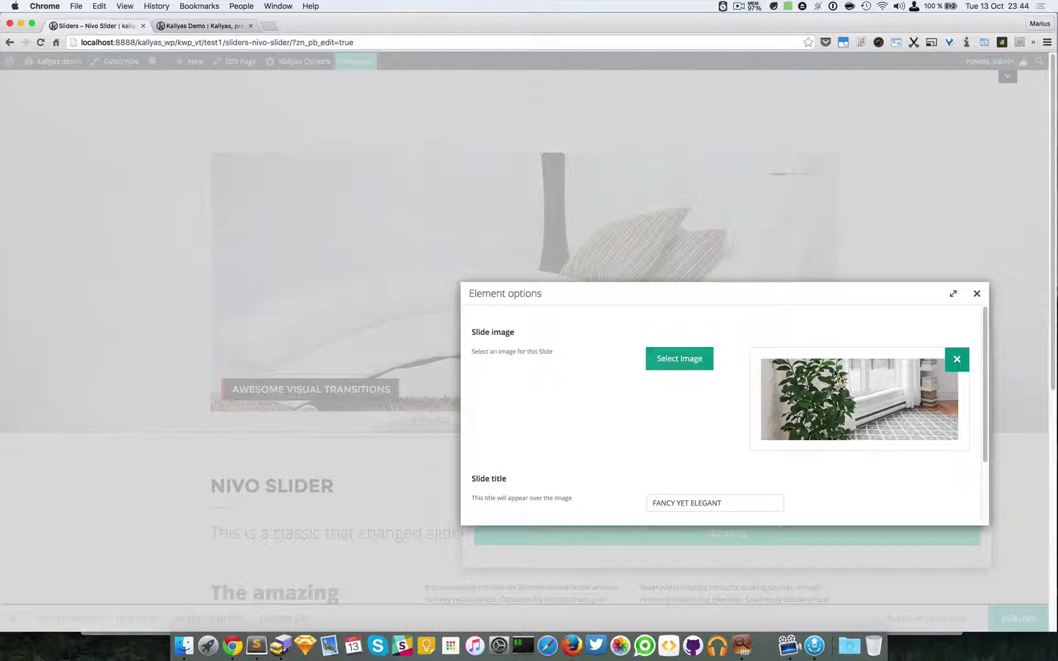
scroll(781, 462, down, 2)
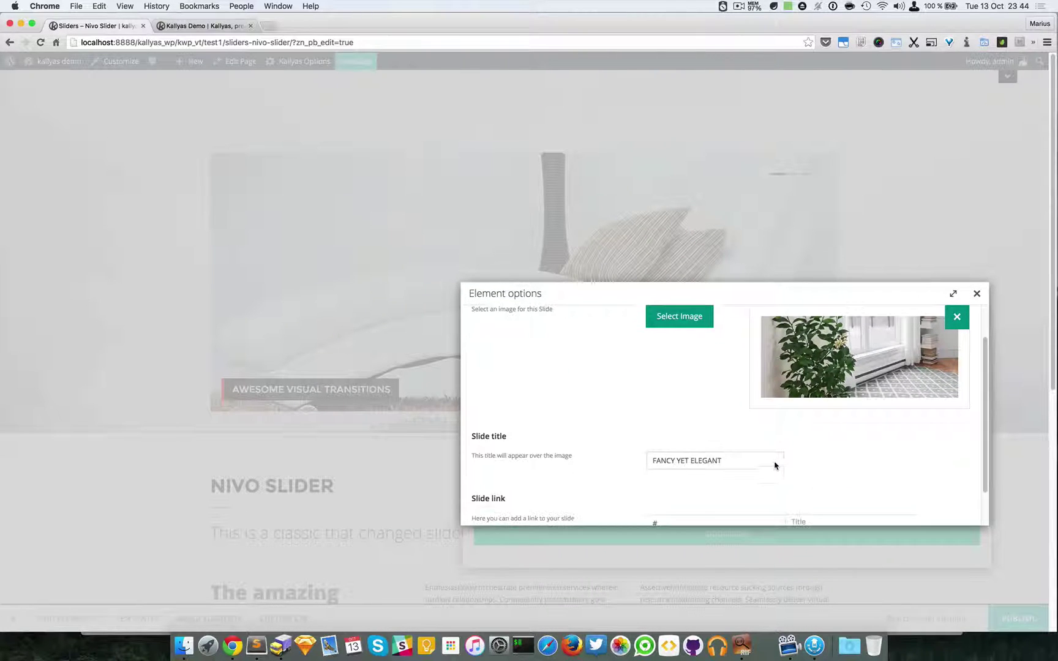
scroll(774, 465, down, 1)
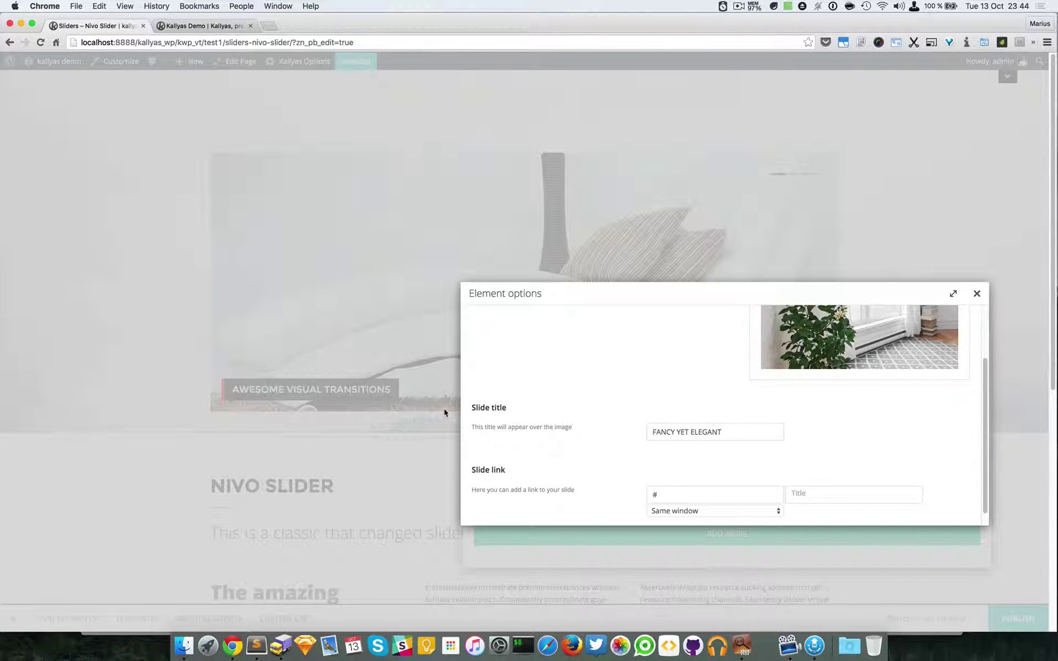
scroll(595, 445, down, 1)
click(699, 481)
click(698, 481)
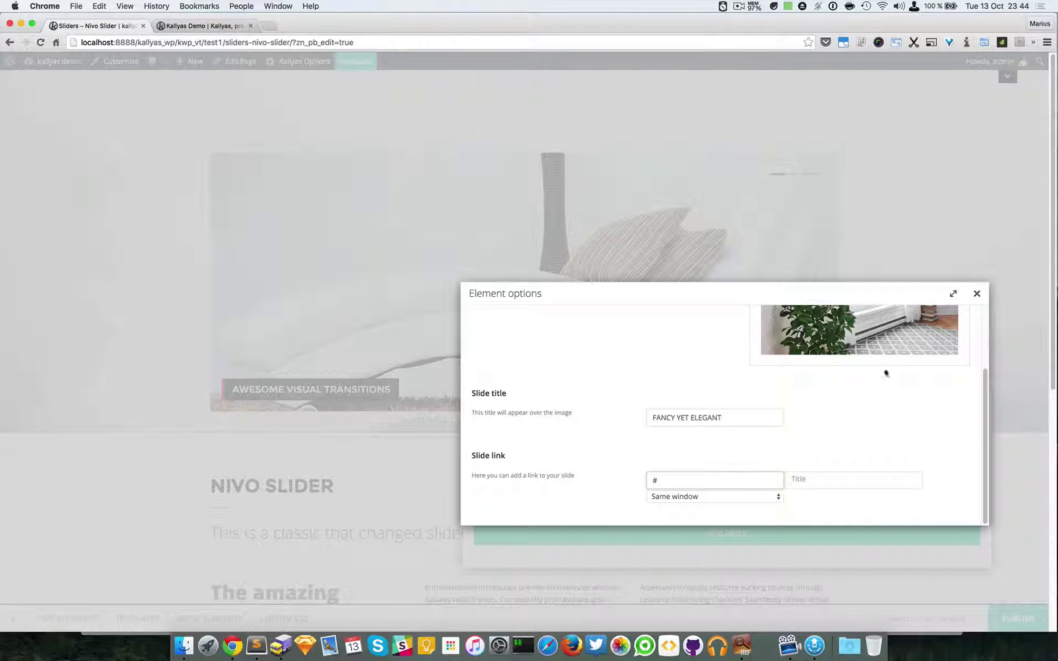
click(976, 294)
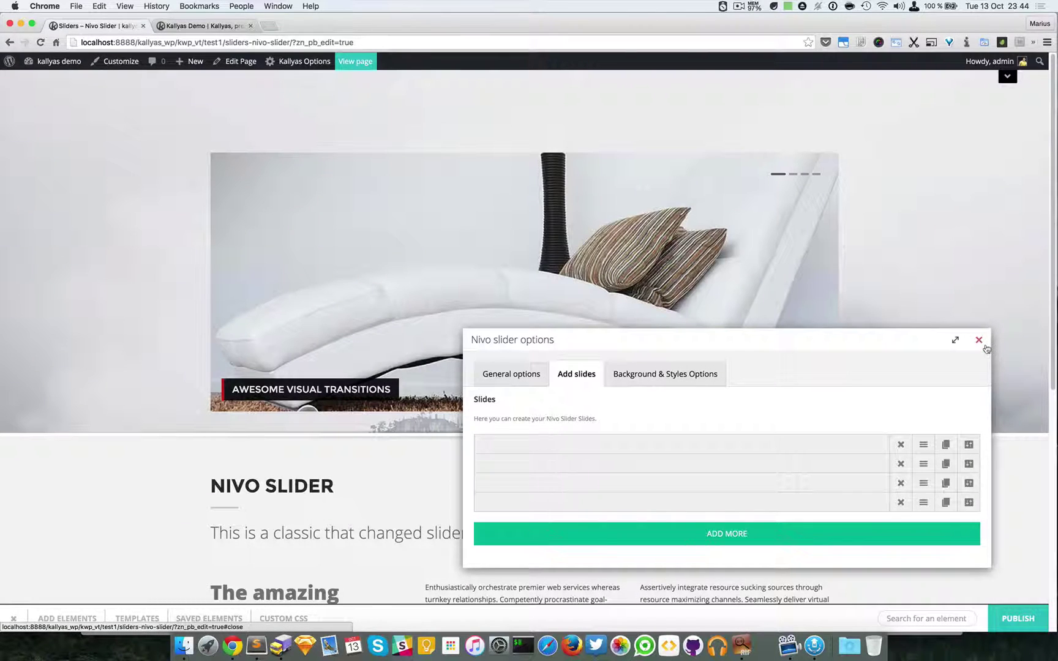
Check the slider's general options, then close the Nivo slider options dialog
click(505, 377)
scroll(814, 425, down, 4)
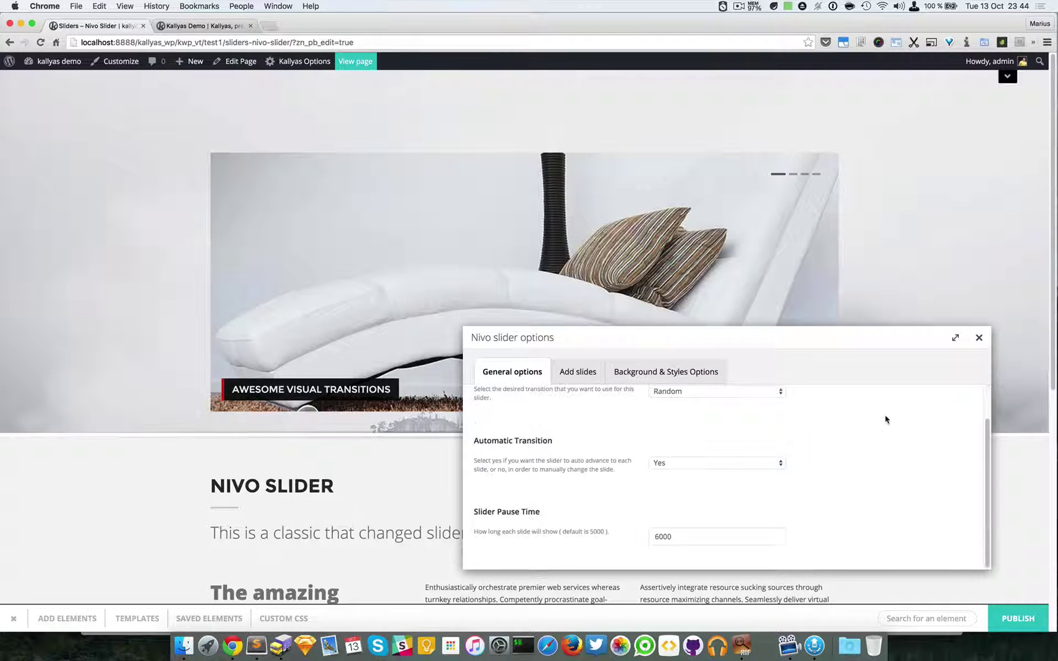
click(978, 340)
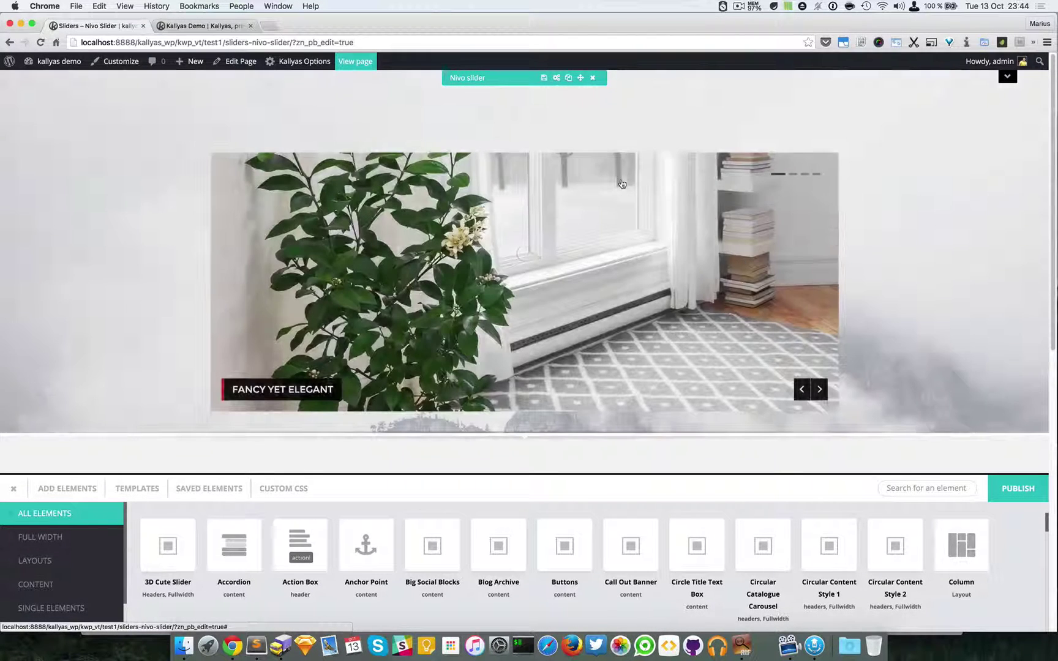
Enter 'nivo slider' as the saved element name, then close the Save element dialog
click(545, 78)
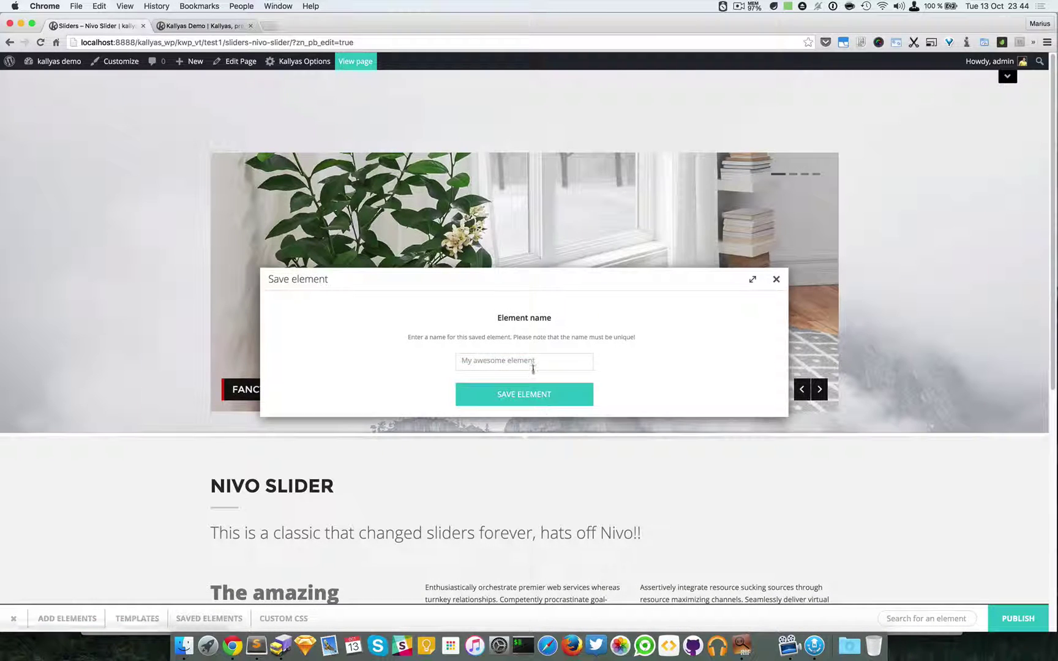
click(533, 367)
text(niv)
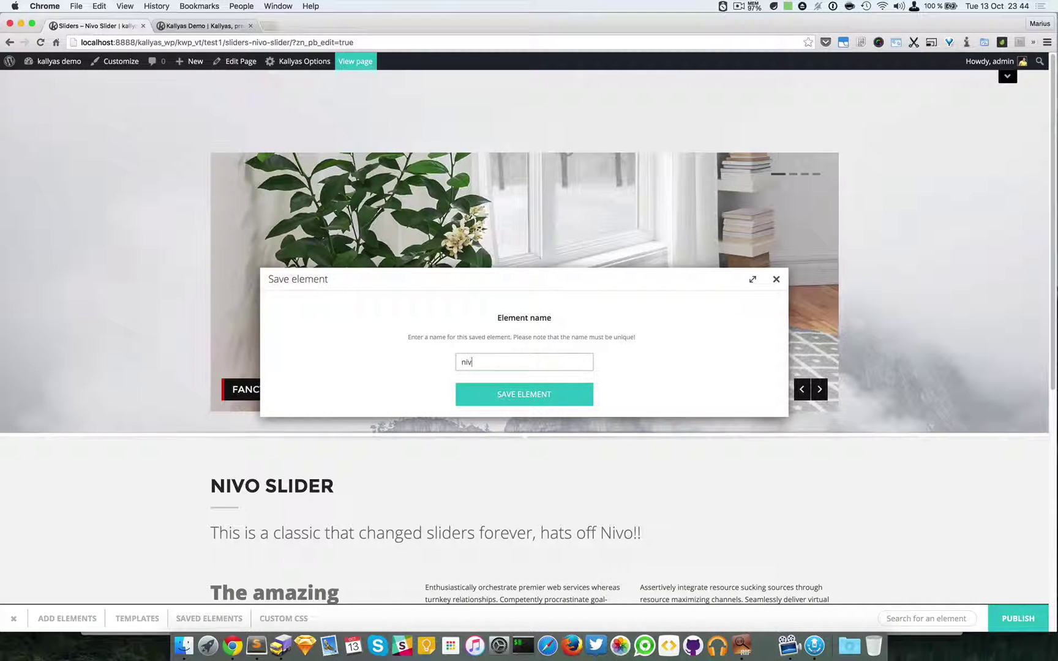
text(o slider)
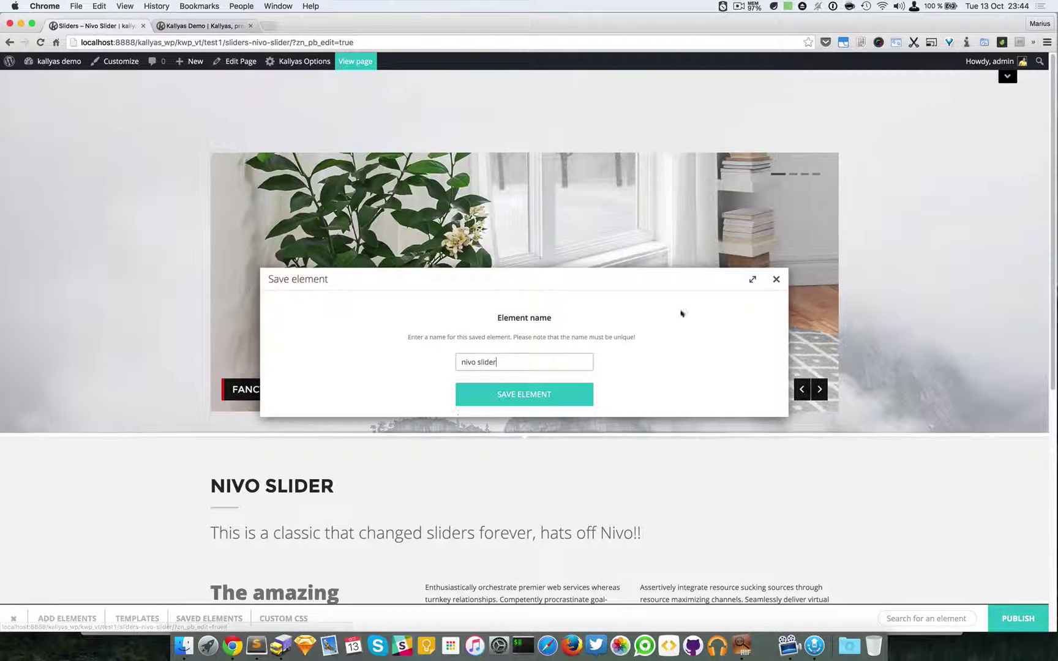
click(775, 279)
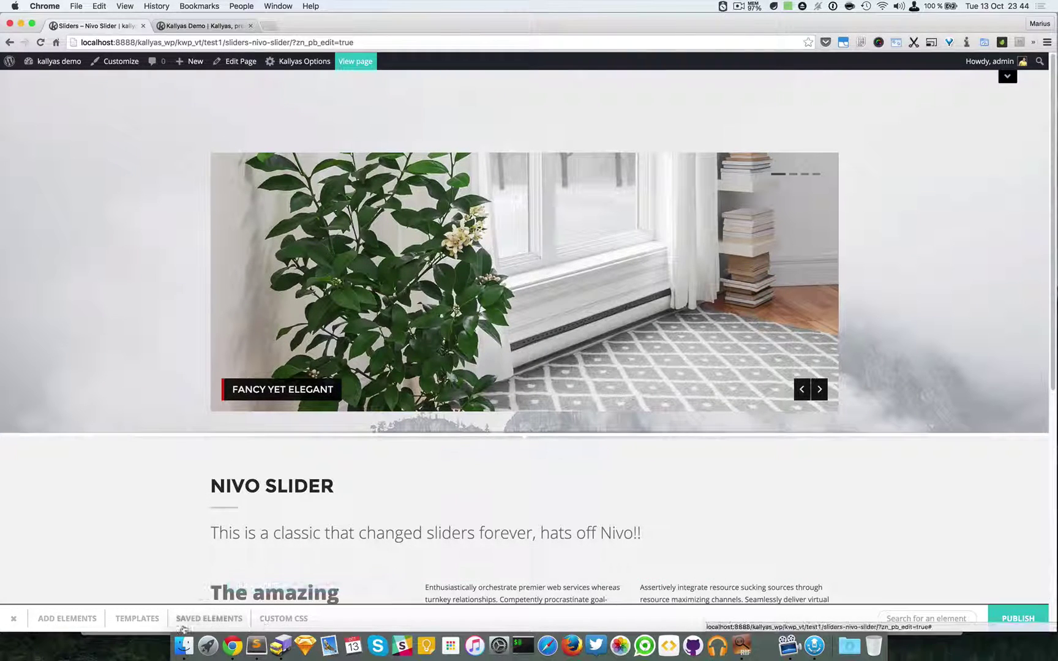
Open the saved elements library and drag the Contact form section card toward the page
click(211, 618)
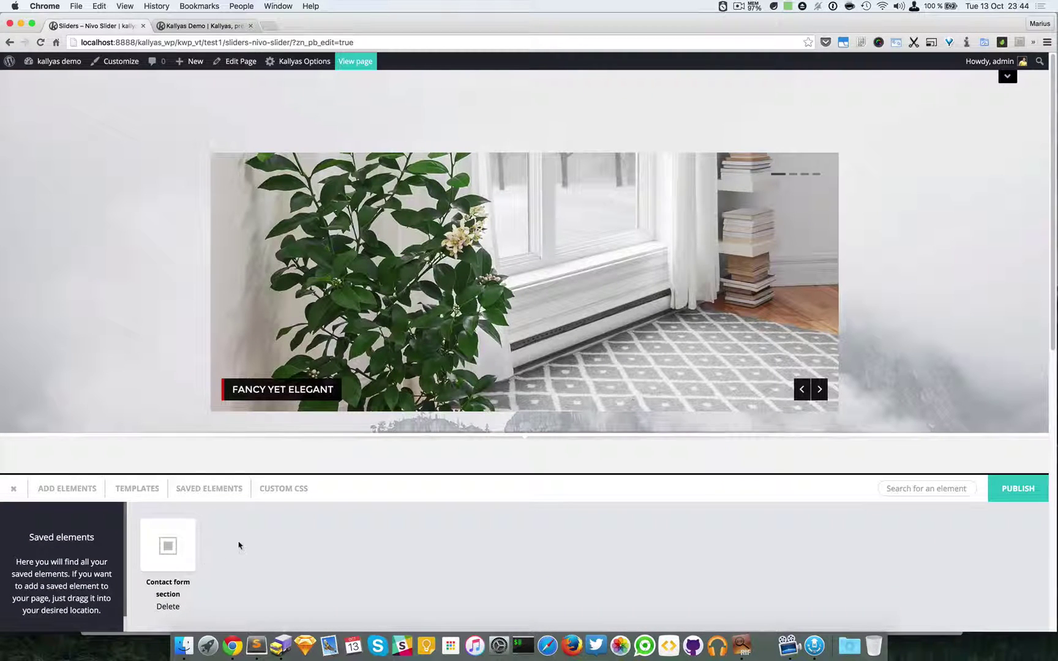
drag(158, 545, 176, 502)
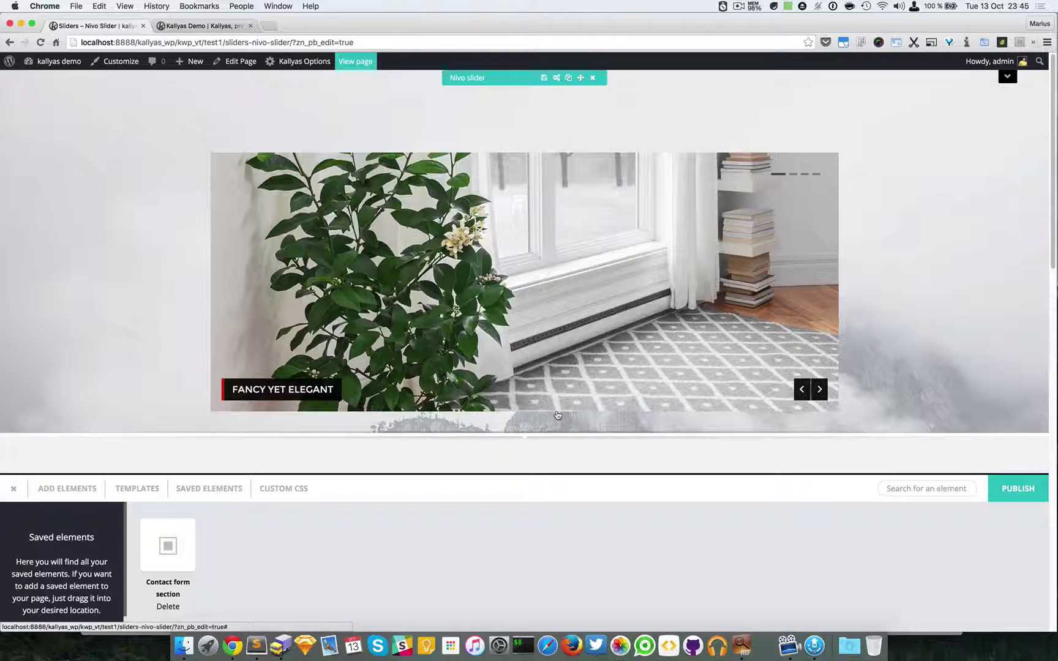